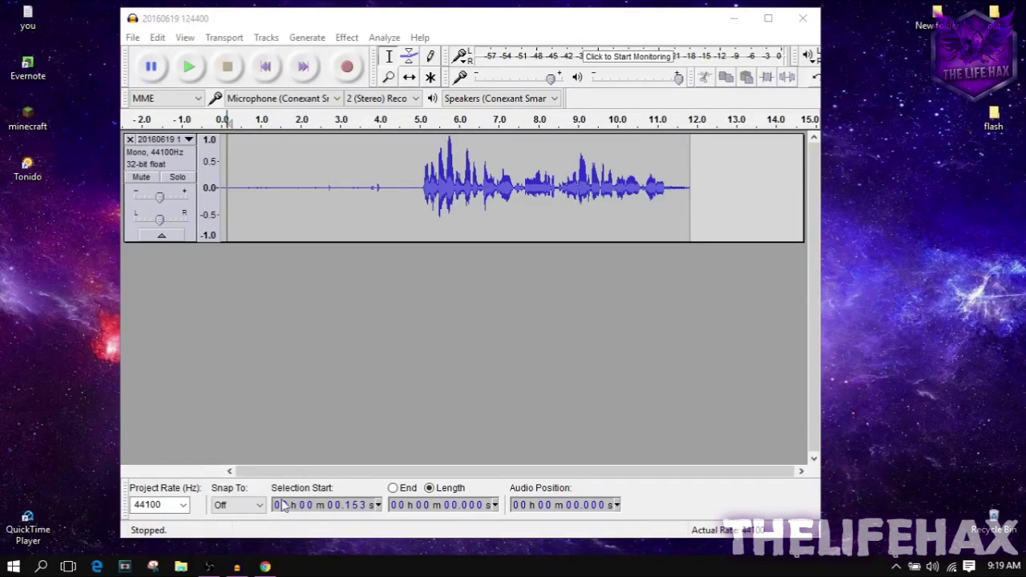
Step: Show the audacityteam.org download page in Chrome, highlighting the Audacity 2.1.2 for Windows link
{"action": "left_click", "coordinate": [264, 567]}
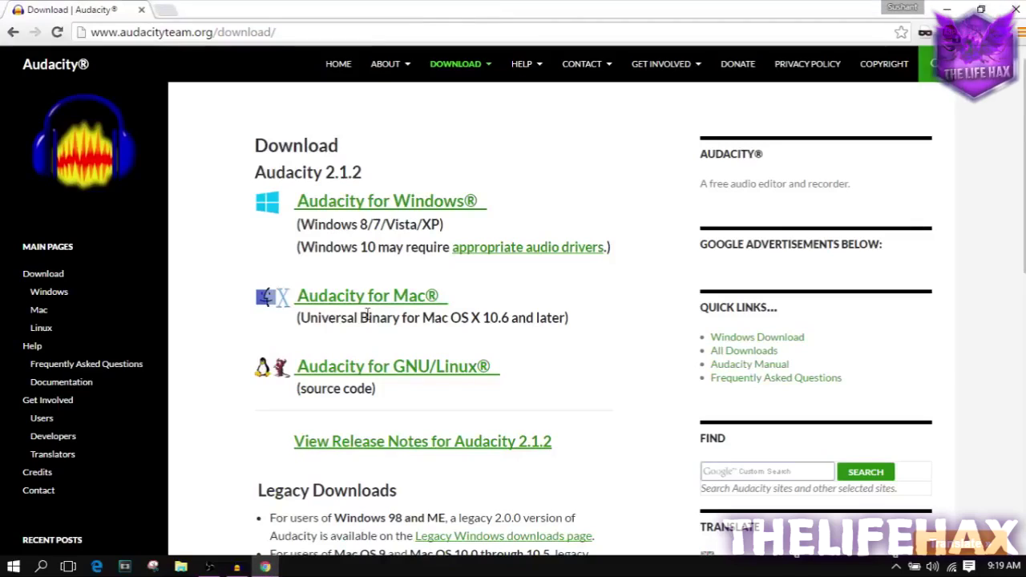
{"action": "left_click", "coordinate": [254, 33]}
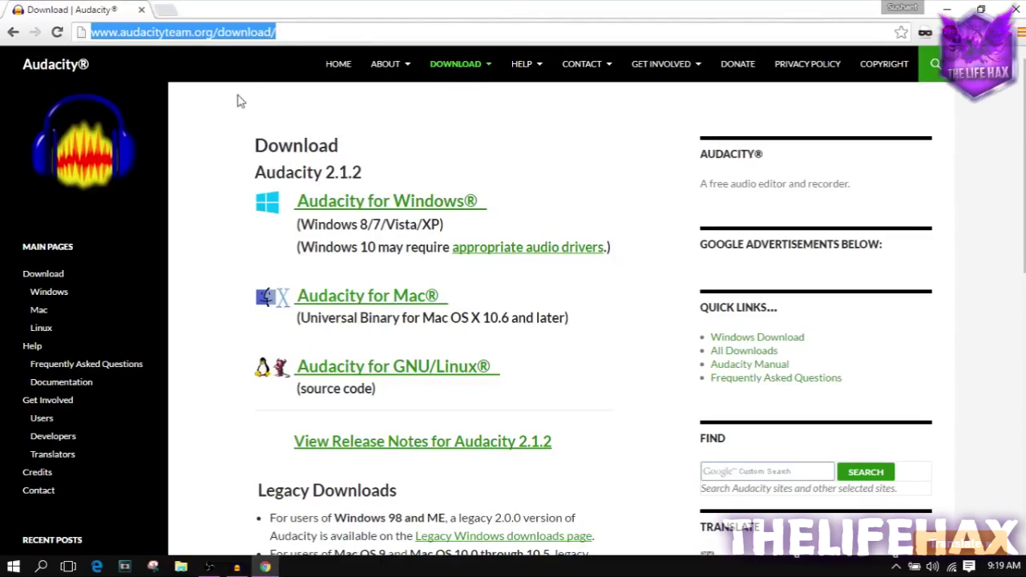
{"action": "left_click", "coordinate": [225, 118]}
{"action": "double_click", "coordinate": [231, 33]}
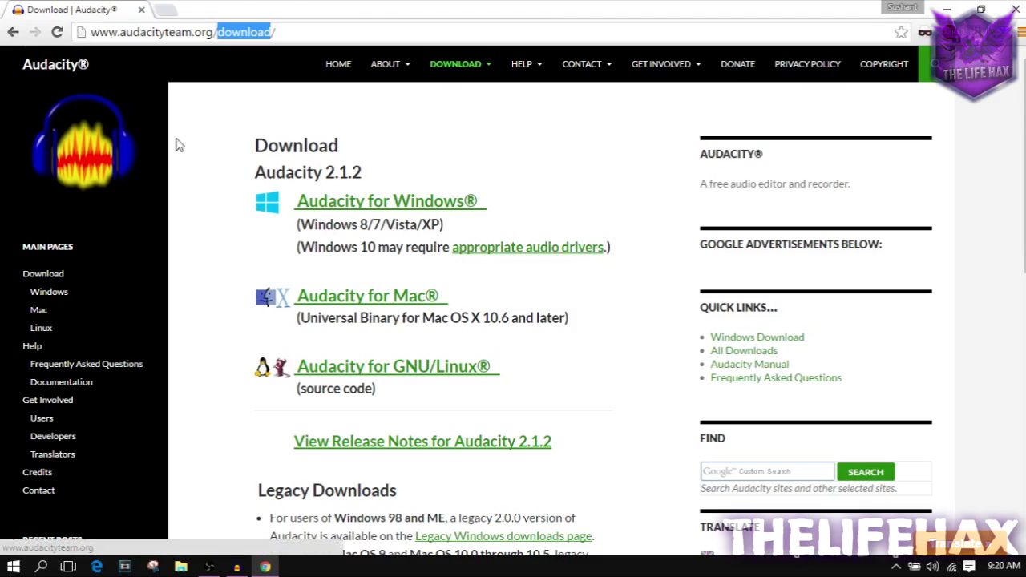
{"action": "left_click_drag", "start_coordinate": [228, 201], "coordinate": [243, 286]}
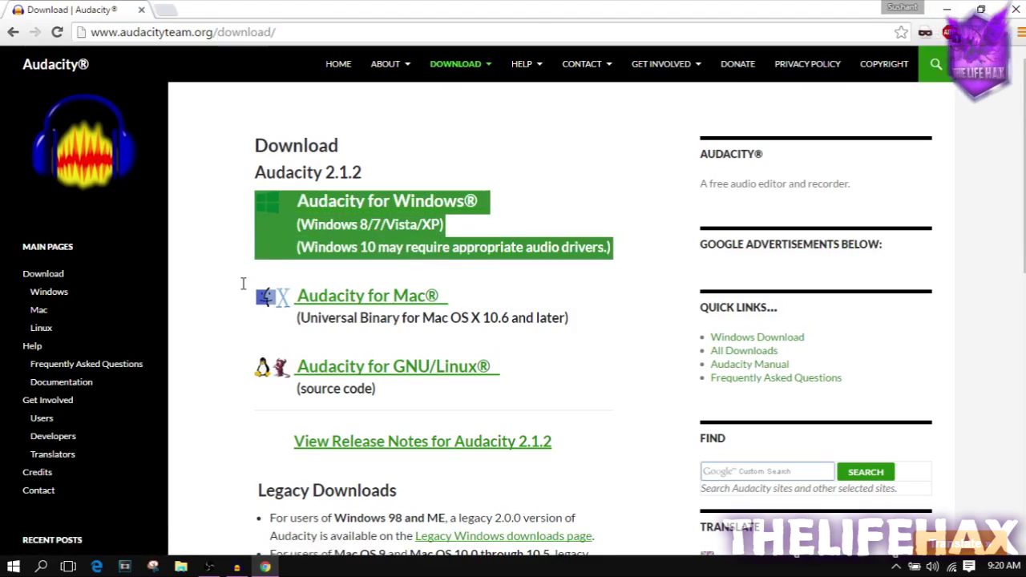
{"action": "left_click", "coordinate": [213, 242]}
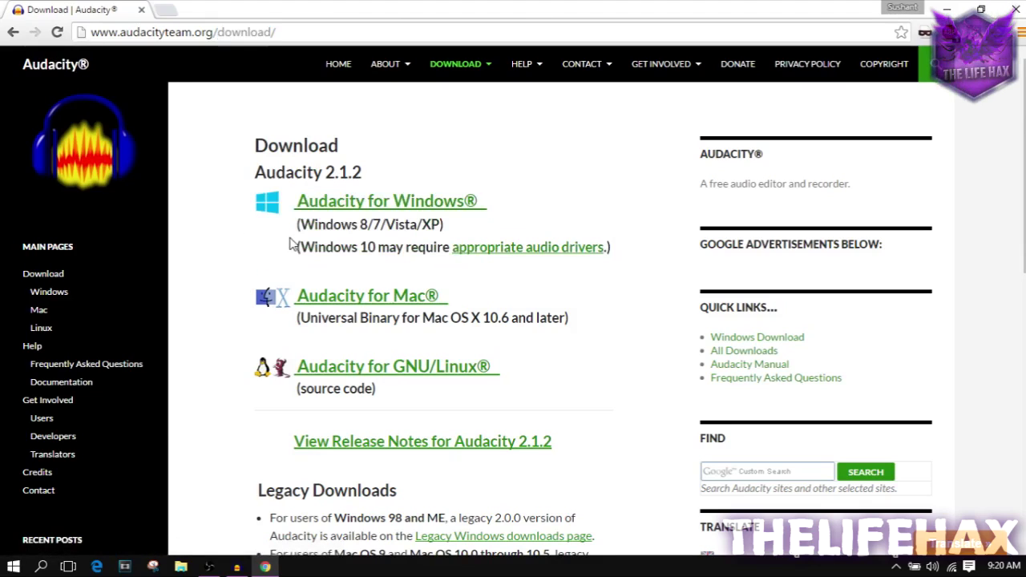
{"action": "left_click", "coordinate": [236, 567]}
{"action": "left_click", "coordinate": [983, 152]}
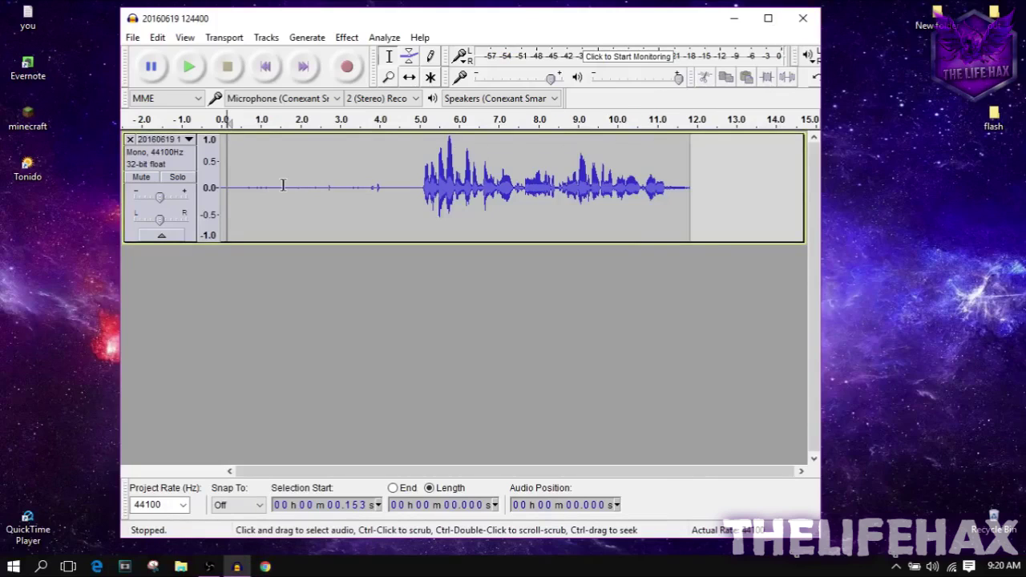
{"action": "left_click", "coordinate": [241, 200]}
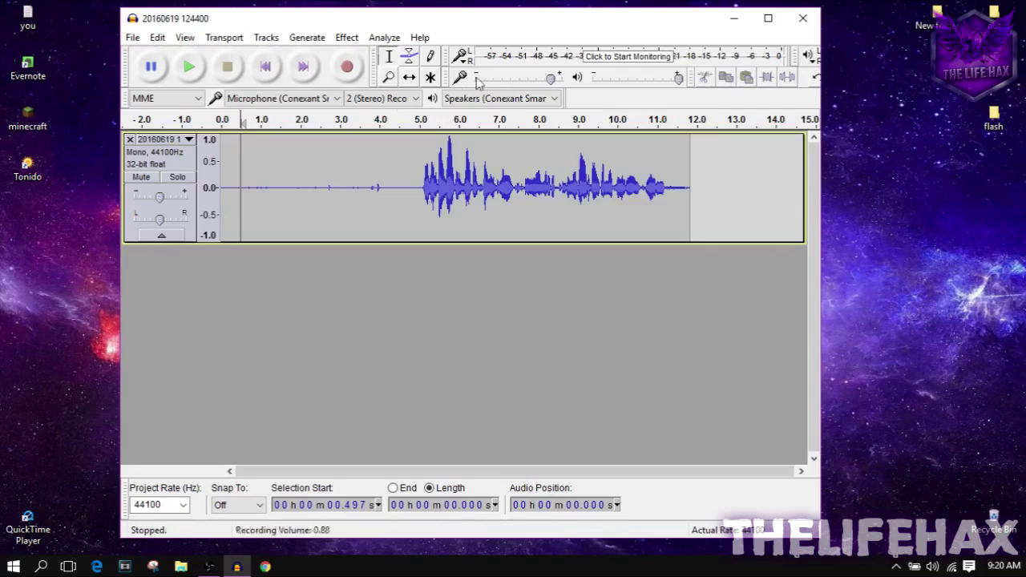
{"action": "left_click", "coordinate": [768, 19]}
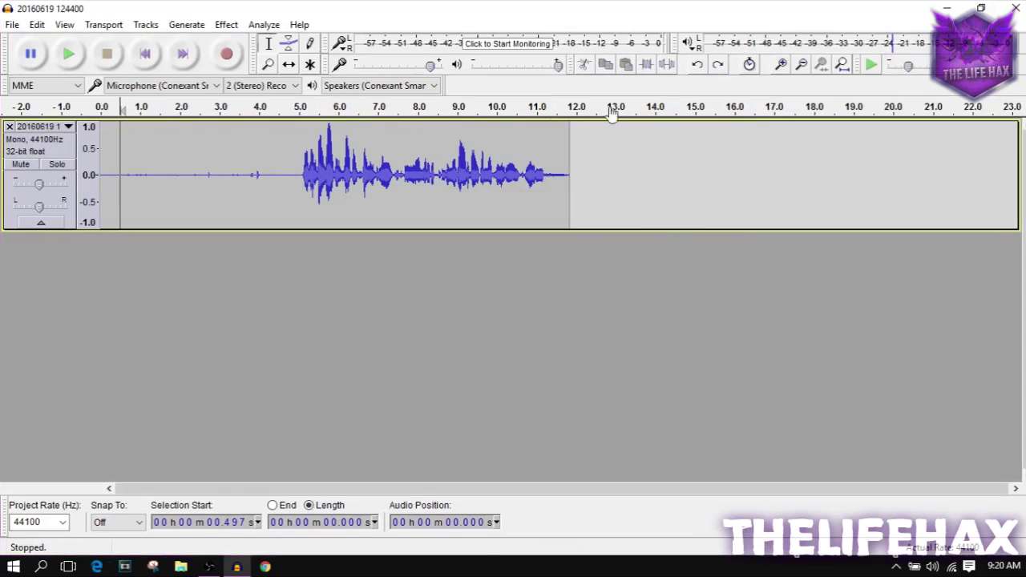
{"action": "left_click", "coordinate": [70, 56]}
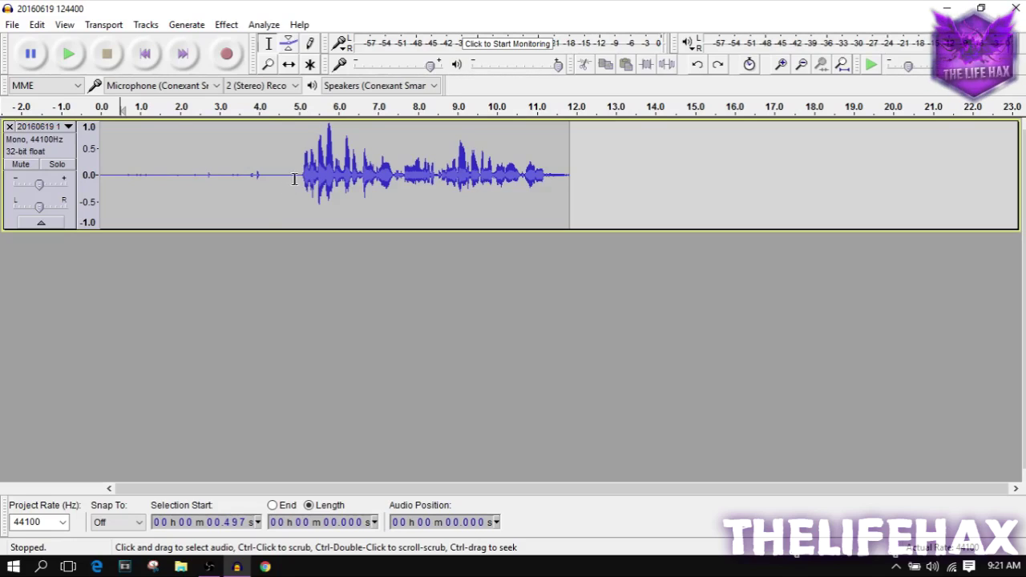
Step: Select the silent 0–5.122 s stretch just before the speech begins
{"action": "left_click_drag", "start_coordinate": [271, 177], "coordinate": [130, 172]}
{"action": "left_click", "coordinate": [291, 191]}
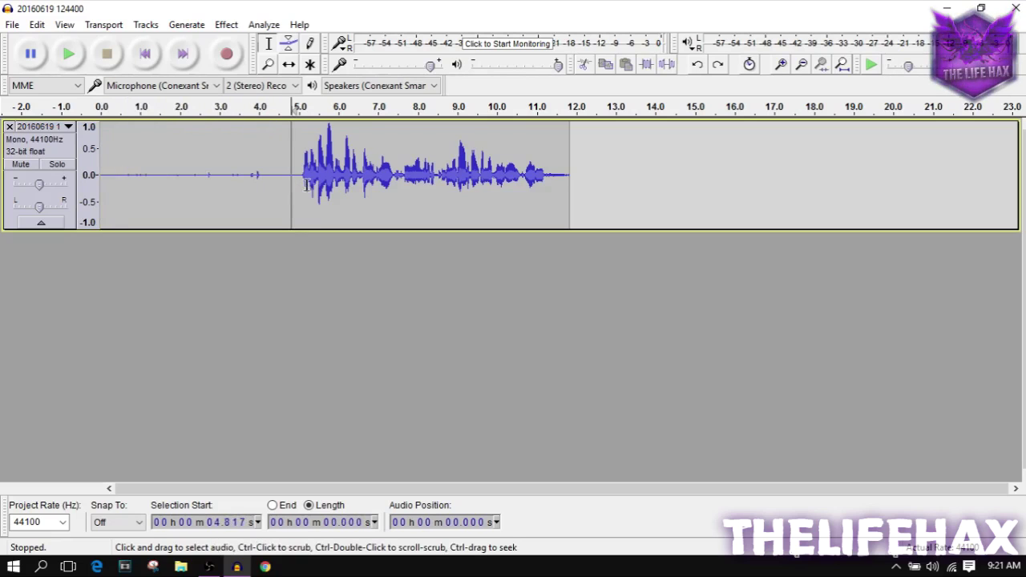
{"action": "scroll", "coordinate": [303, 184], "scroll_direction": "up", "scroll_amount": 5}
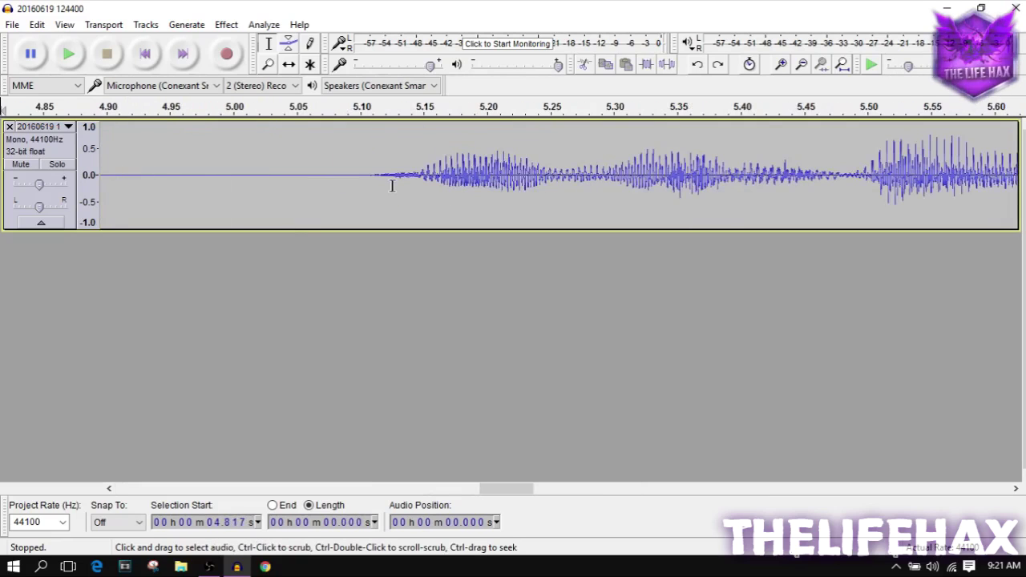
{"action": "left_click", "coordinate": [392, 185]}
{"action": "left_click", "coordinate": [390, 185]}
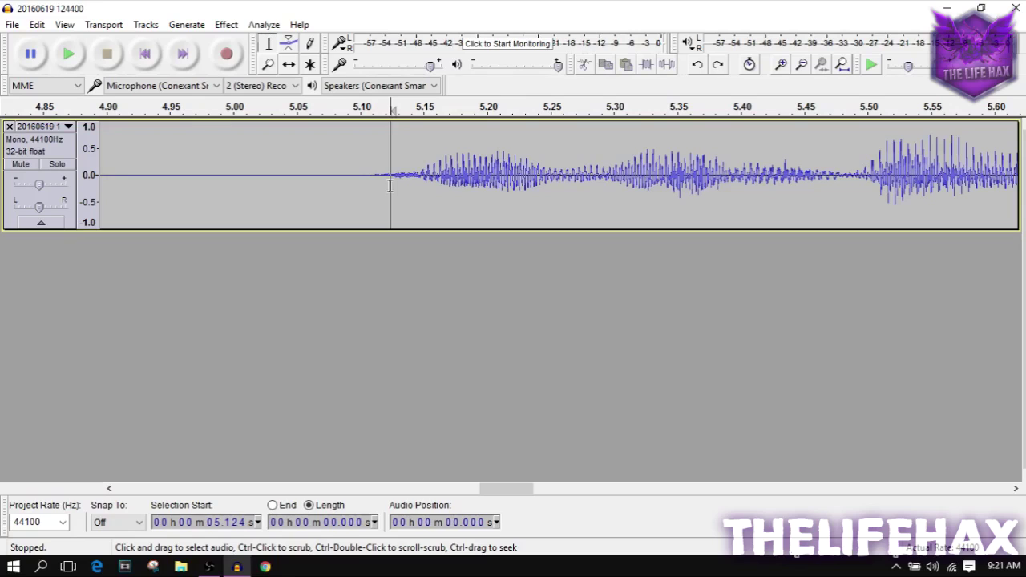
{"action": "left_click", "coordinate": [387, 174]}
{"action": "left_click_drag", "start_coordinate": [387, 175], "coordinate": [38, 190]}
{"action": "scroll", "coordinate": [128, 178], "scroll_direction": "down", "scroll_amount": 3}
{"action": "scroll", "coordinate": [39, 190], "scroll_direction": "down", "scroll_amount": 2}
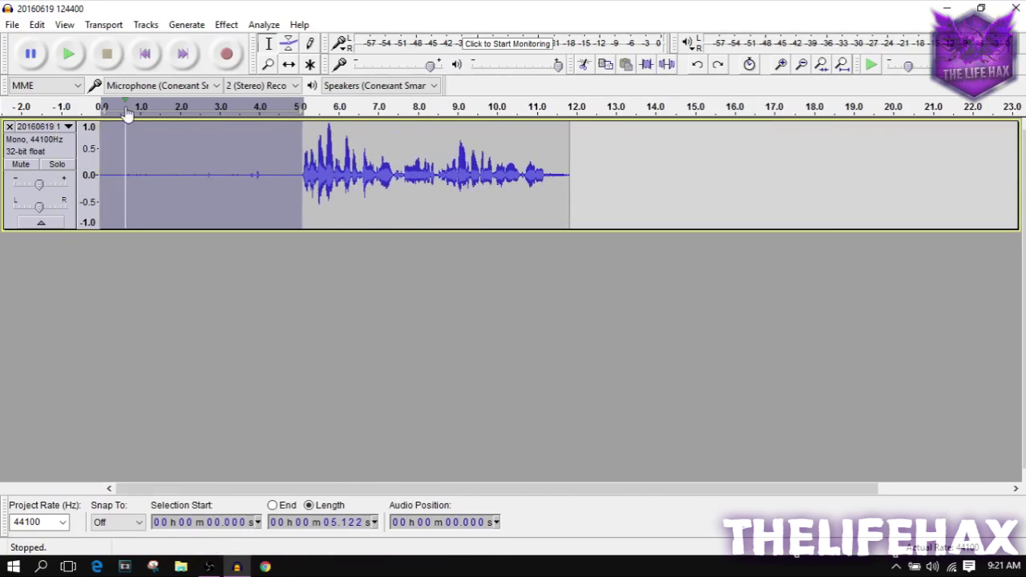
Step: Capture a noise profile from that silence in Noise Reduction, set to 16 dB
{"action": "left_click", "coordinate": [226, 25]}
{"action": "left_click", "coordinate": [337, 301]}
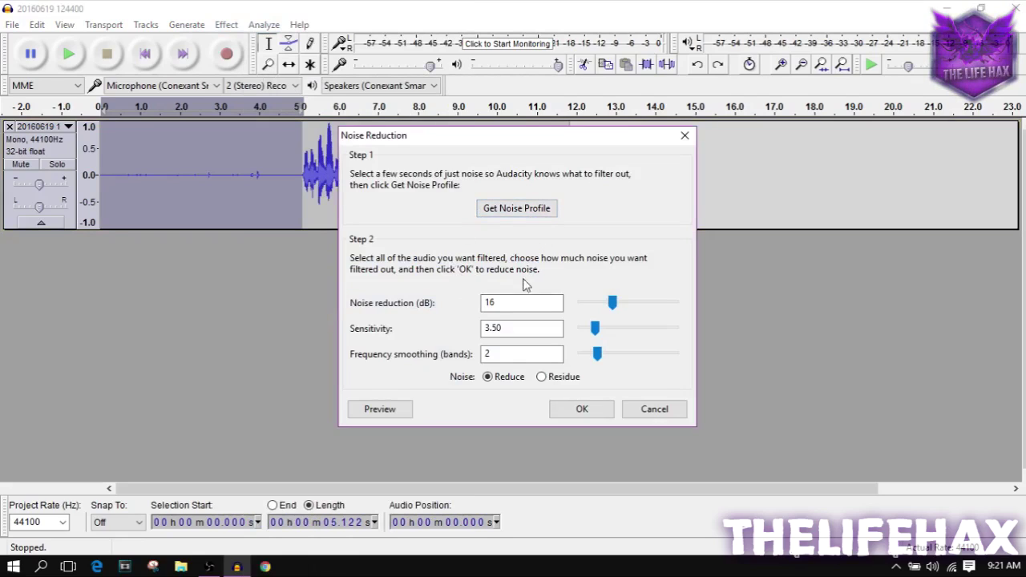
{"action": "left_click_drag", "start_coordinate": [508, 302], "coordinate": [481, 302]}
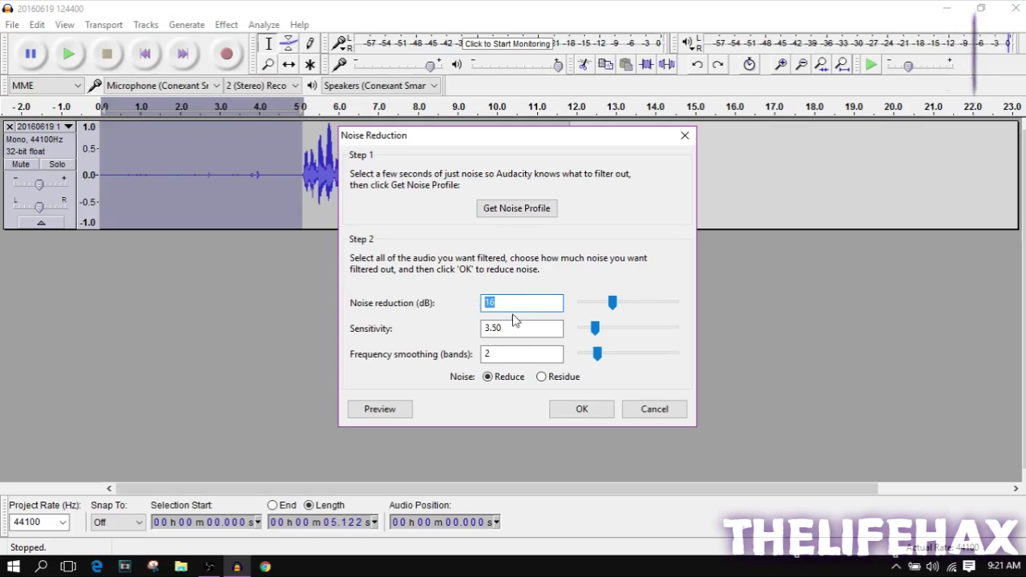
{"action": "left_click", "coordinate": [517, 208]}
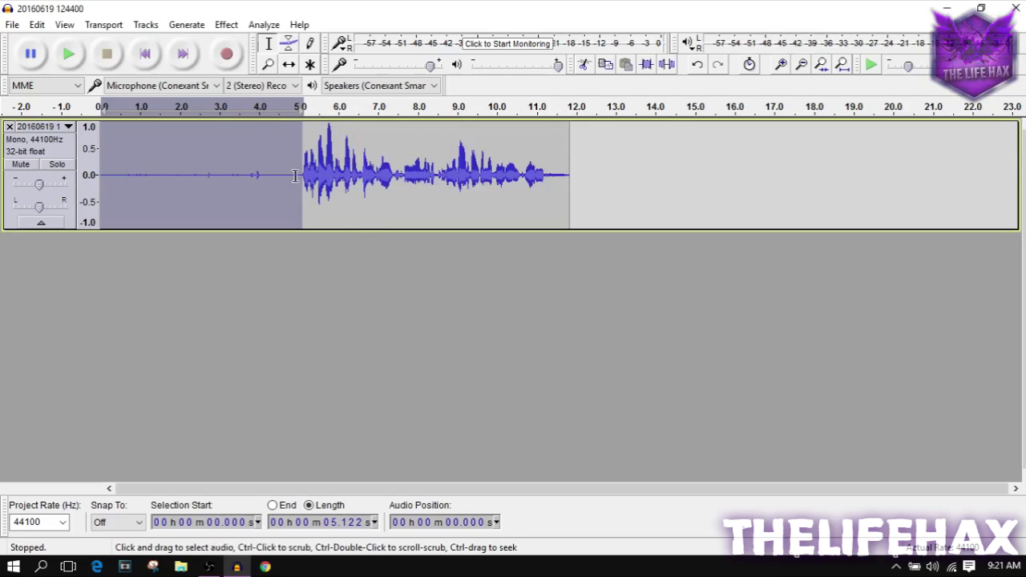
Step: Apply Noise Reduction at 16 dB, sensitivity 3.50, smoothing 2 to the whole 11.841-second recording
{"action": "left_click_drag", "start_coordinate": [298, 178], "coordinate": [100, 177]}
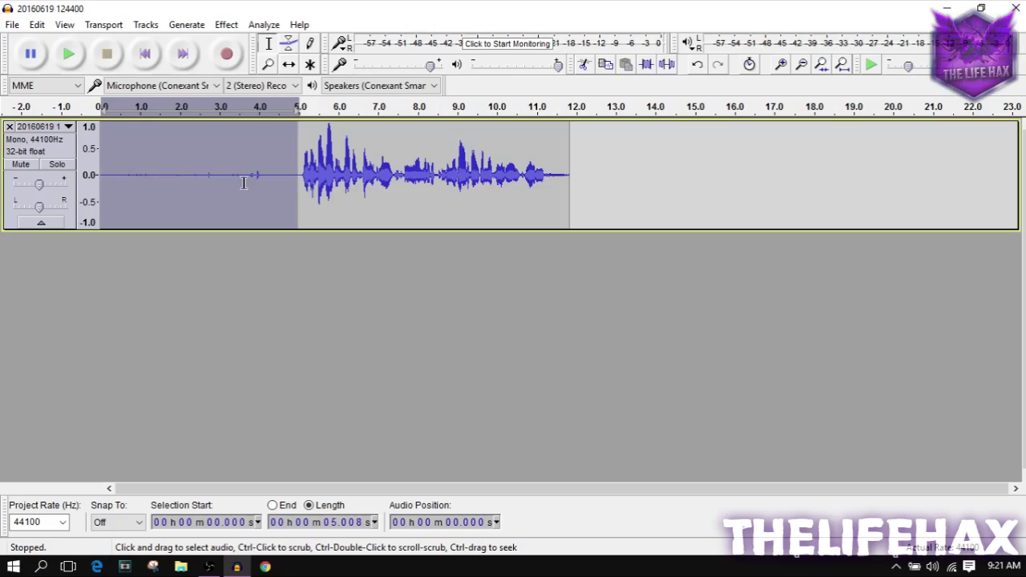
{"action": "left_click", "coordinate": [273, 180]}
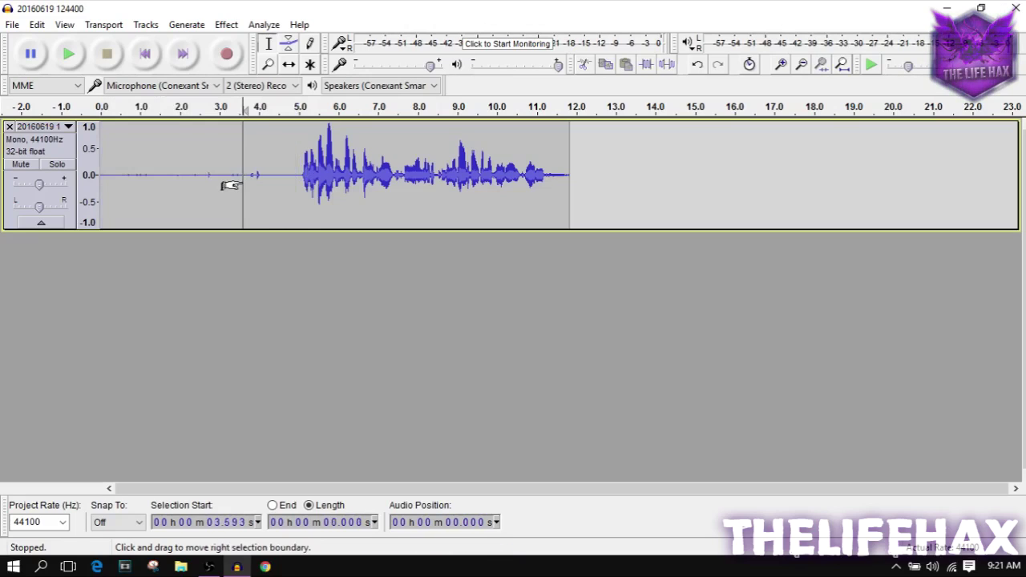
{"action": "left_click", "coordinate": [124, 176]}
{"action": "left_click_drag", "start_coordinate": [123, 176], "coordinate": [571, 183]}
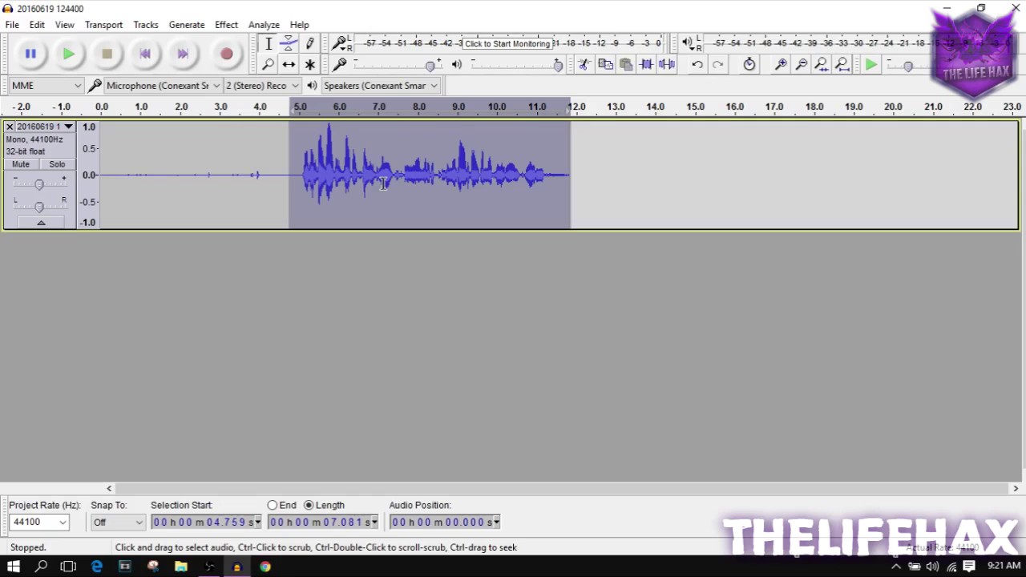
{"action": "key", "text": "ctrl+a"}
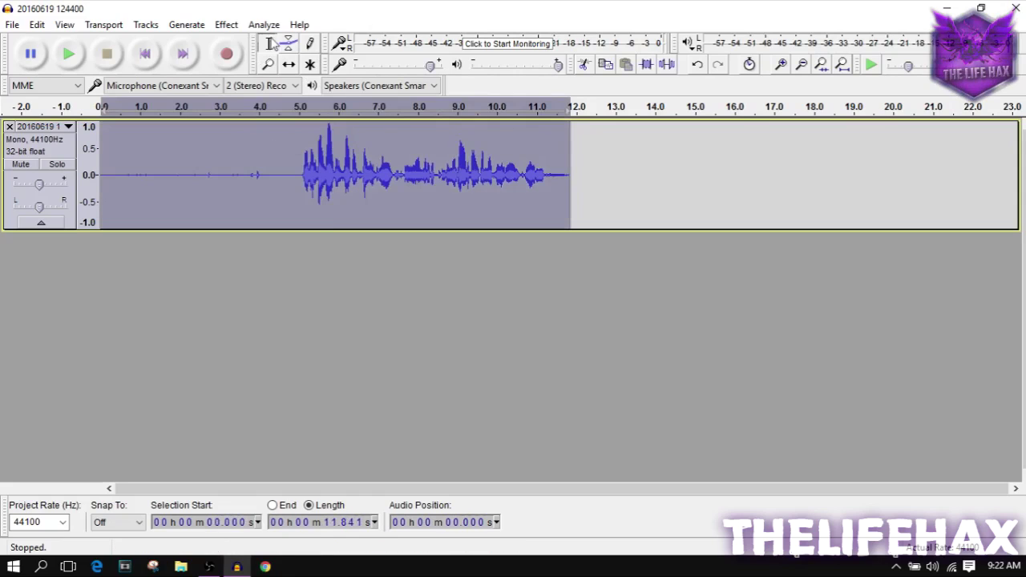
{"action": "left_click", "coordinate": [233, 27]}
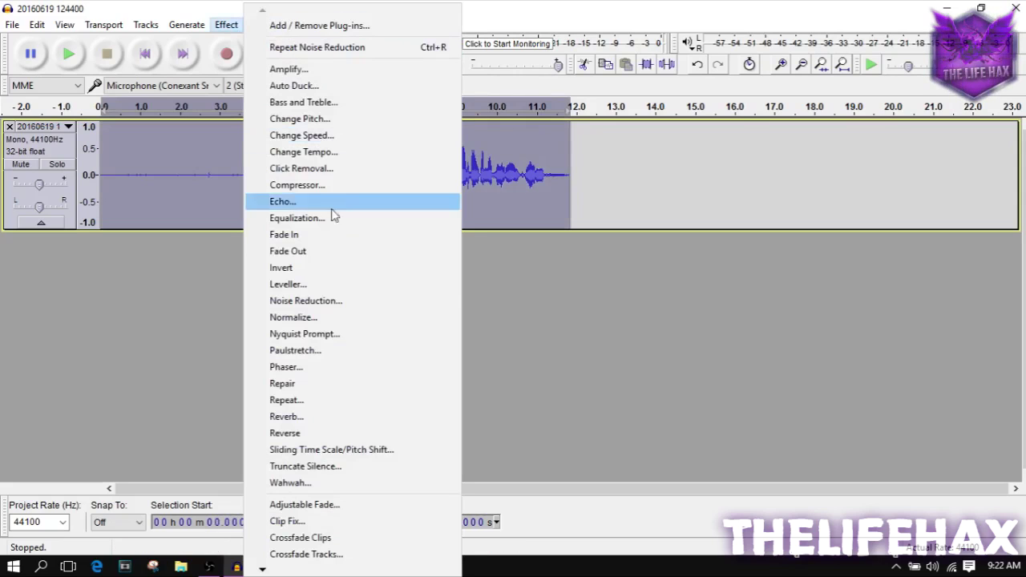
{"action": "left_click", "coordinate": [339, 301]}
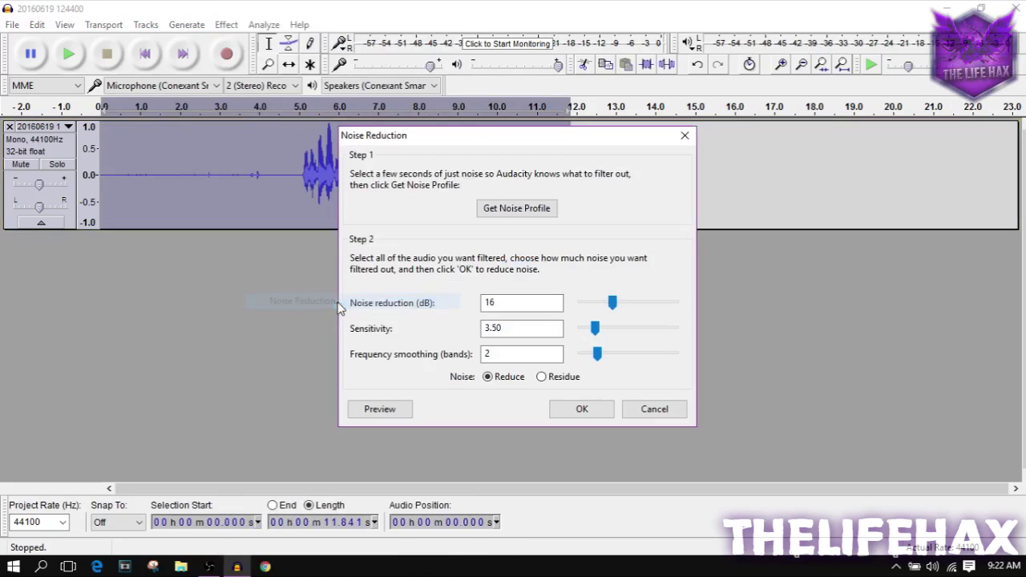
{"action": "left_click", "coordinate": [582, 410]}
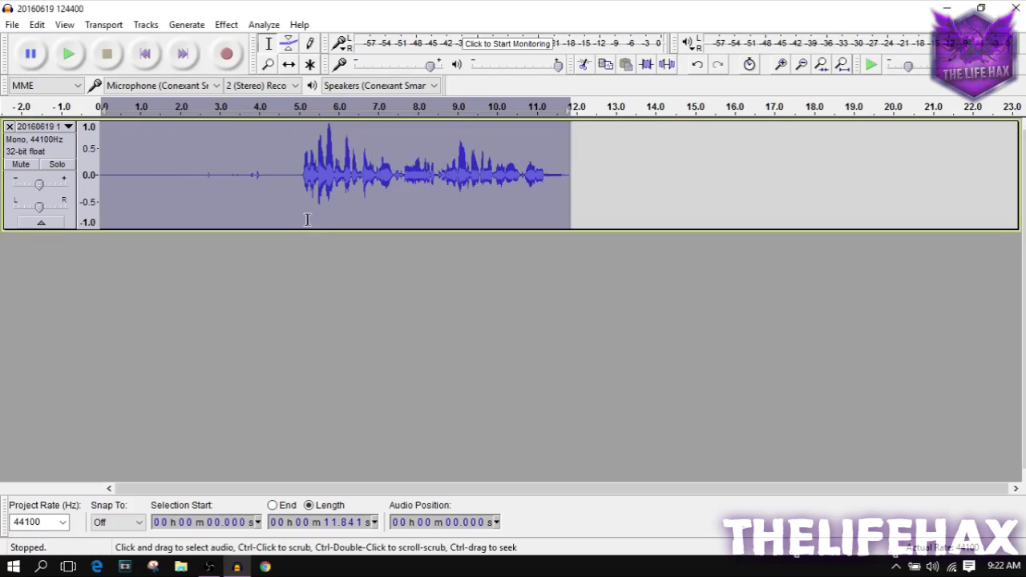
Step: Play the noise-reduced recording, then select the silent opening up to about 4.0 s
{"action": "left_click", "coordinate": [66, 57]}
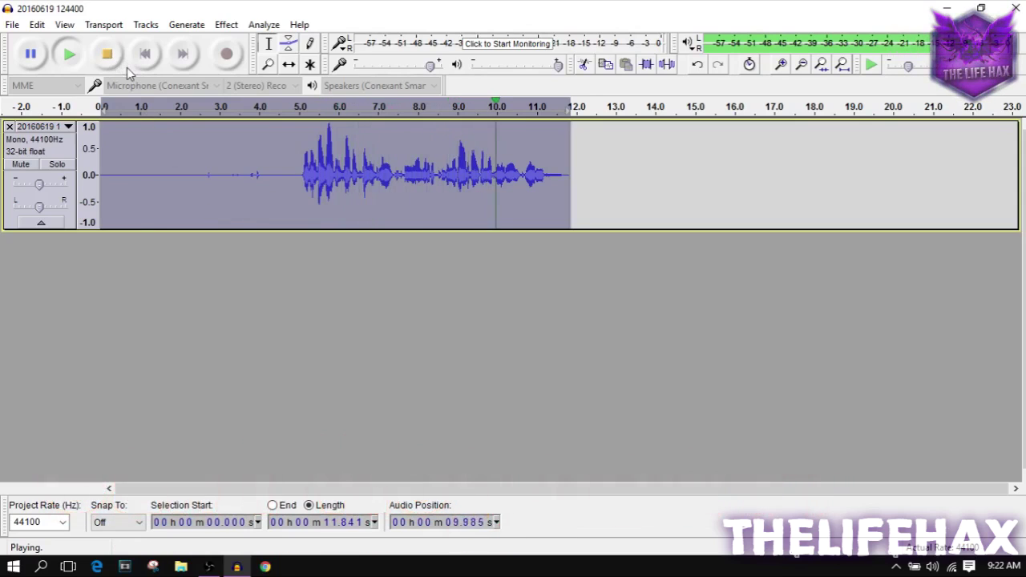
{"action": "left_click", "coordinate": [106, 54]}
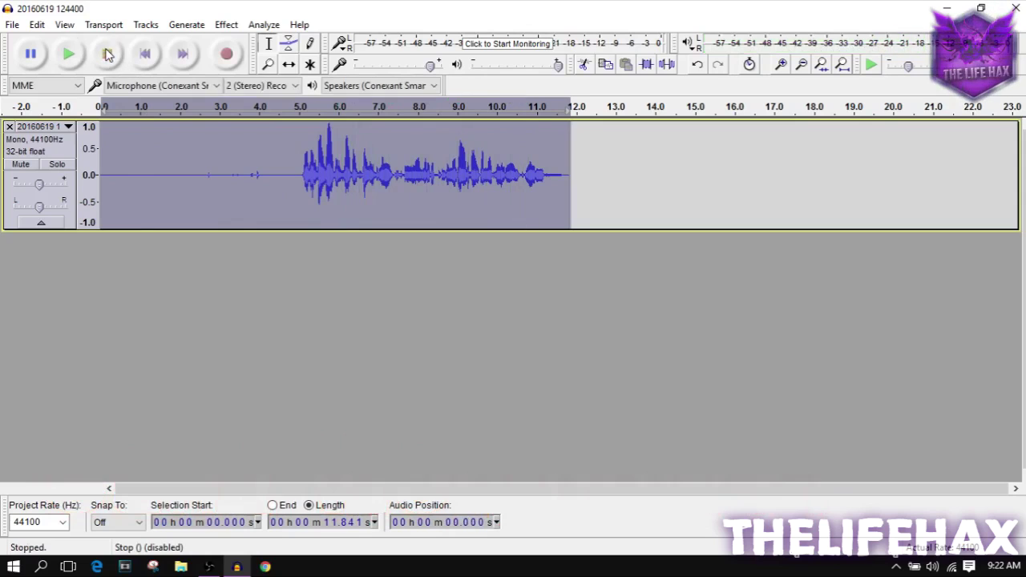
{"action": "left_click", "coordinate": [270, 203]}
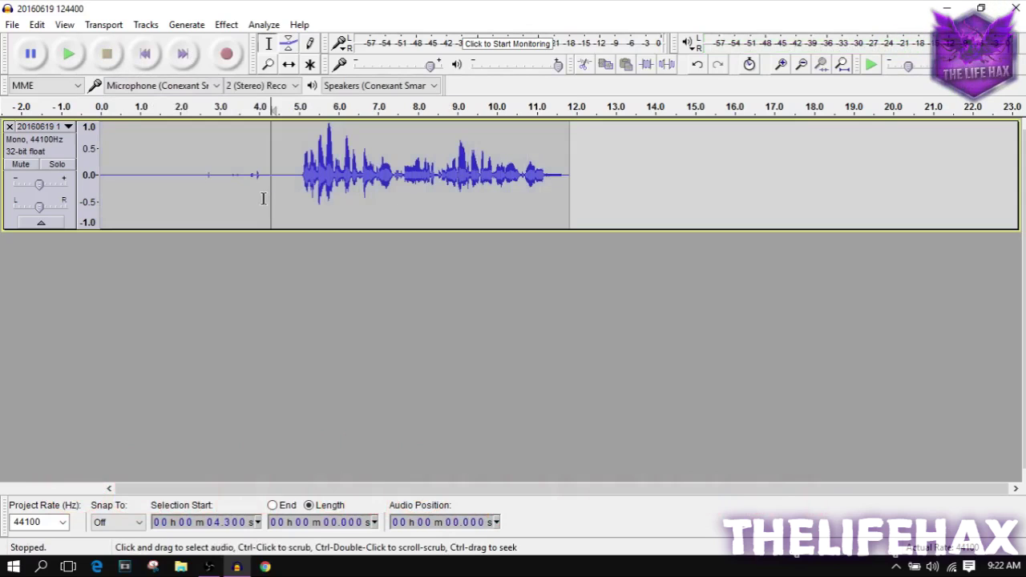
{"action": "left_click", "coordinate": [259, 190]}
{"action": "left_click_drag", "start_coordinate": [257, 189], "coordinate": [215, 180]}
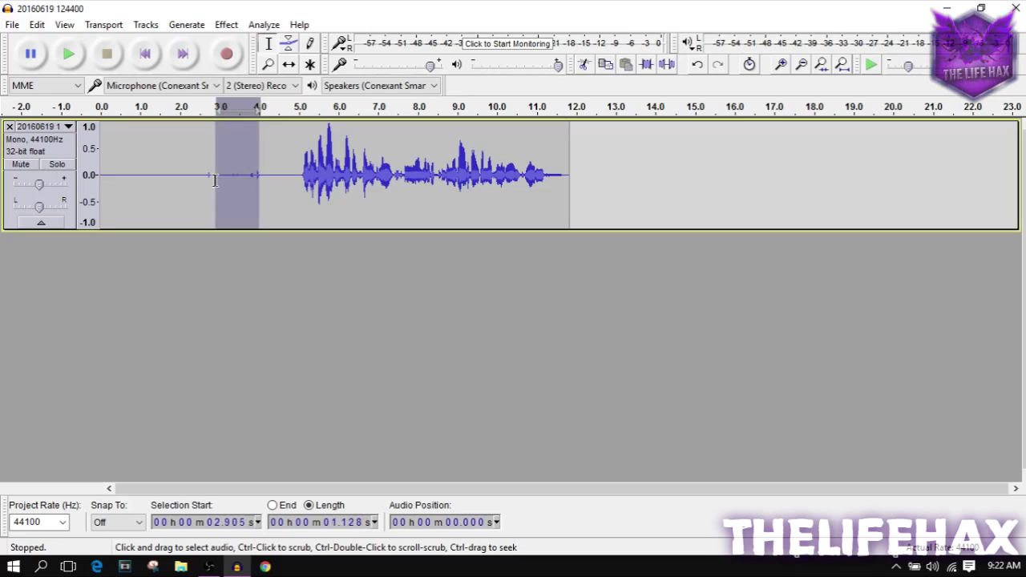
{"action": "left_click_drag", "start_coordinate": [215, 180], "coordinate": [89, 180]}
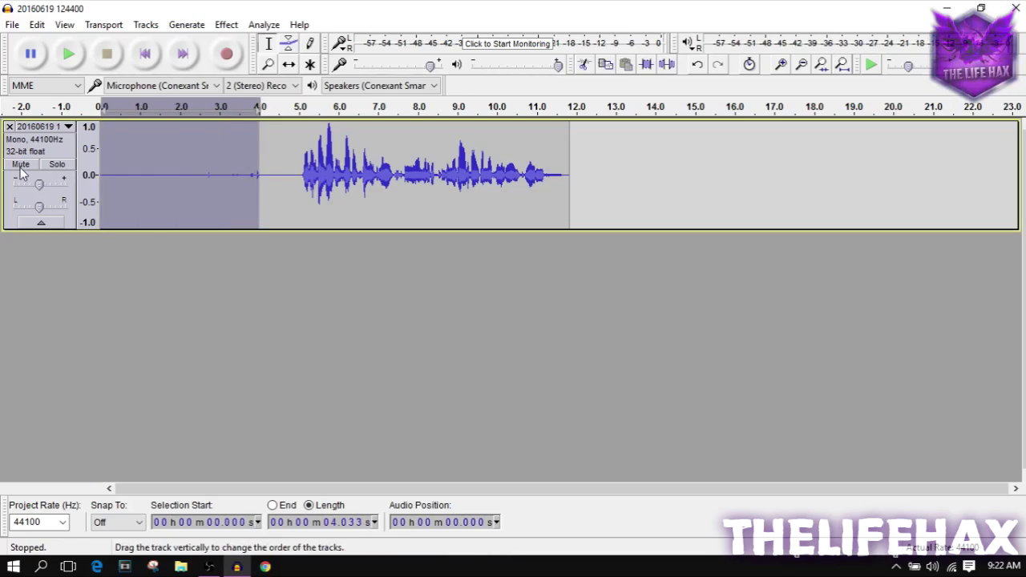
Step: Delete the silent lead-in and leftover gap, leaving a 7.16-second clip, and select it all
{"action": "key", "text": "Delete"}
{"action": "left_click_drag", "start_coordinate": [125, 180], "coordinate": [84, 176]}
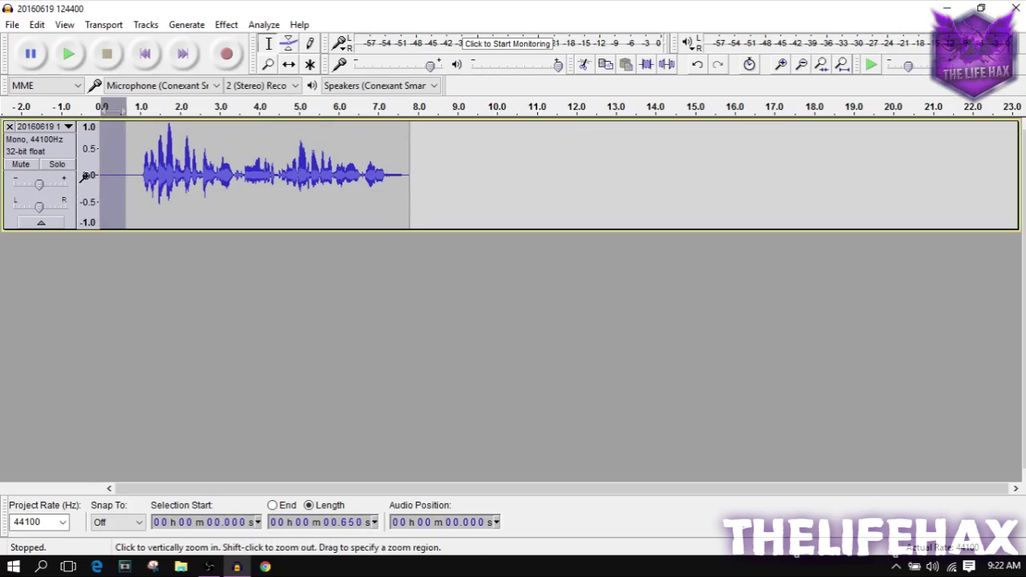
{"action": "key", "text": "Delete"}
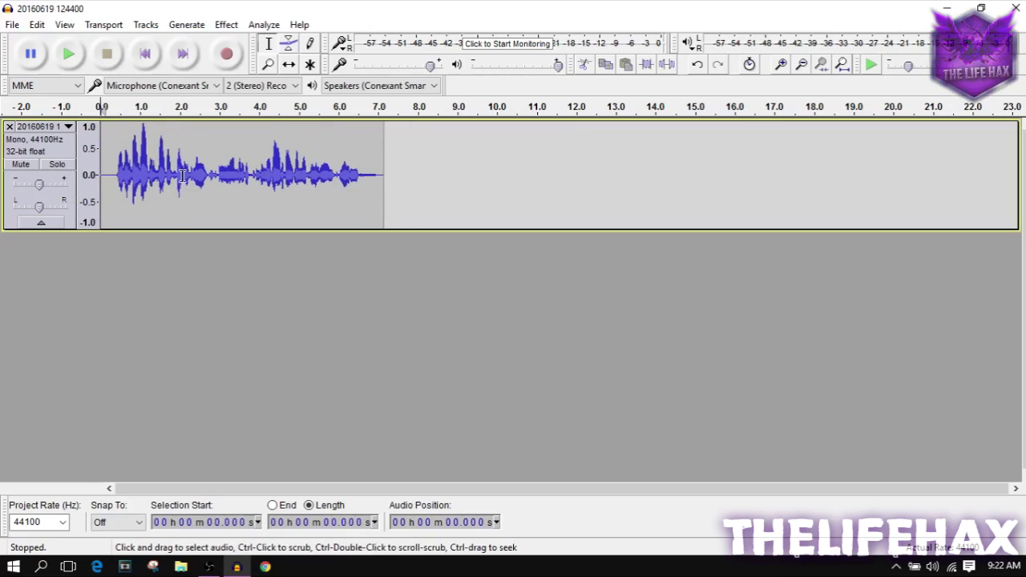
{"action": "key", "text": "ctrl+a"}
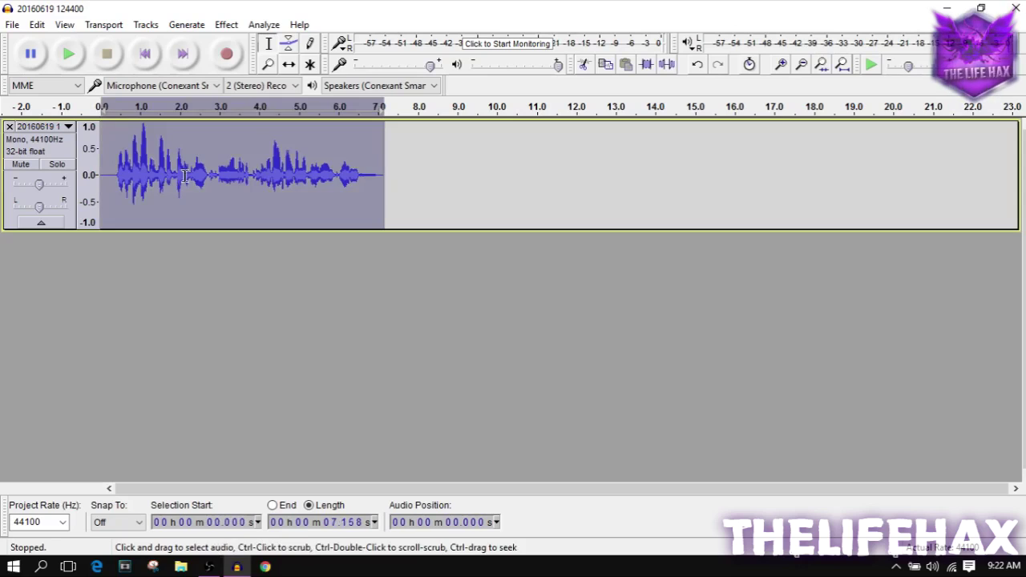
{"action": "left_click", "coordinate": [227, 25]}
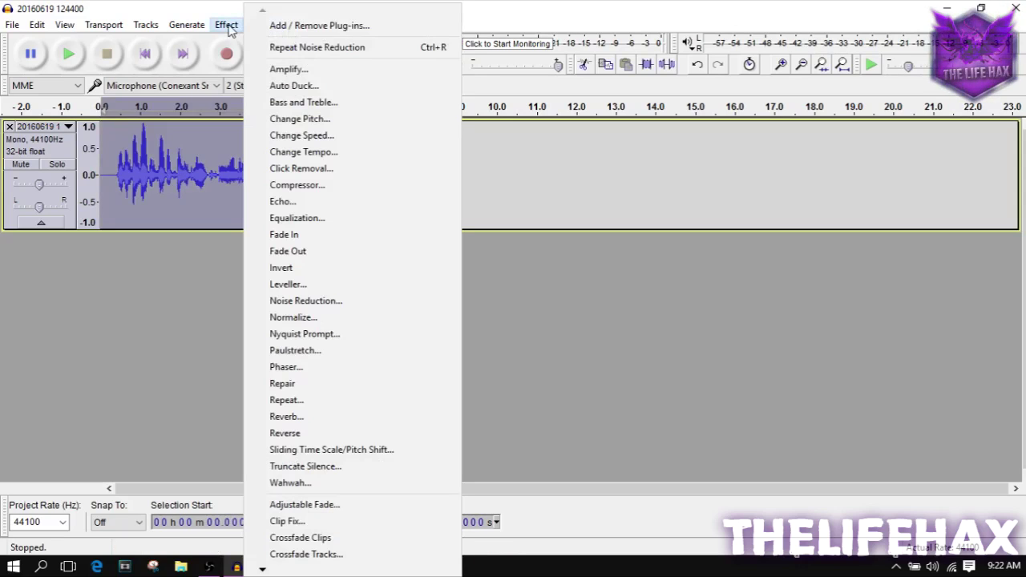
Step: Amplify the whole 7.158-second clip by 3.0 dB with Allow clipping ticked
{"action": "left_click", "coordinate": [313, 73]}
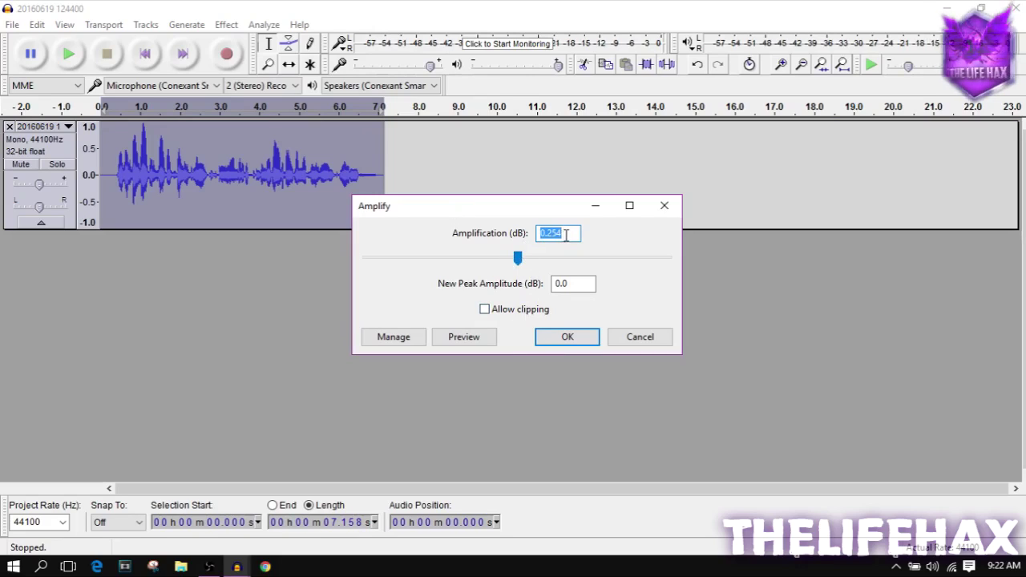
{"action": "left_click_drag", "start_coordinate": [518, 257], "coordinate": [530, 264]}
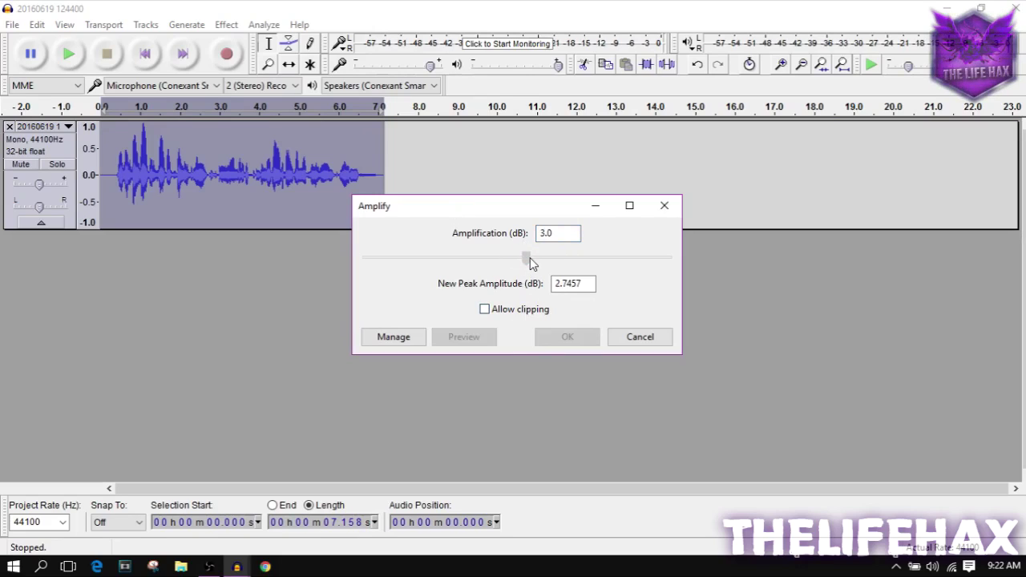
{"action": "double_click", "coordinate": [553, 233]}
{"action": "left_click", "coordinate": [487, 312]}
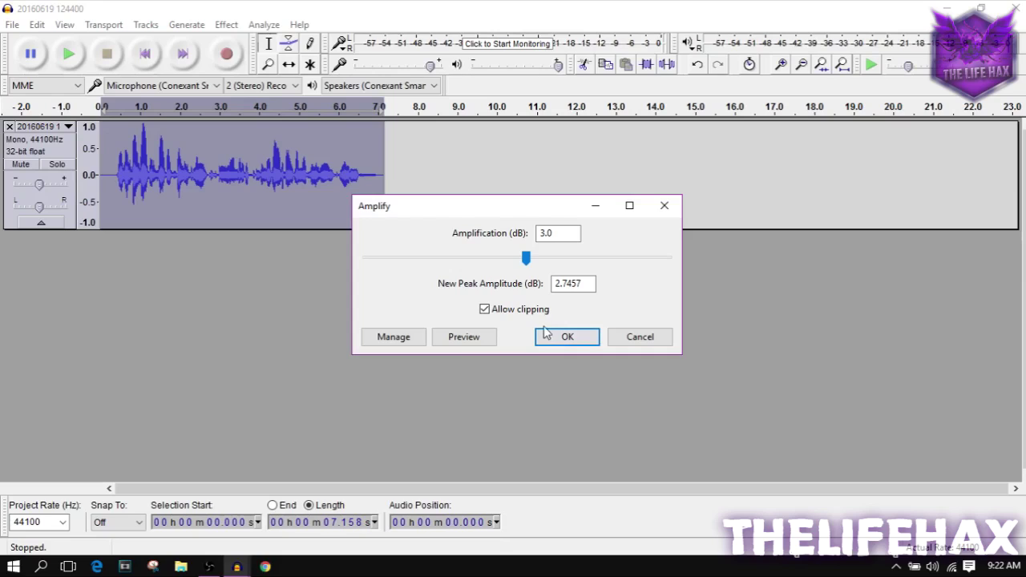
{"action": "left_click", "coordinate": [555, 338]}
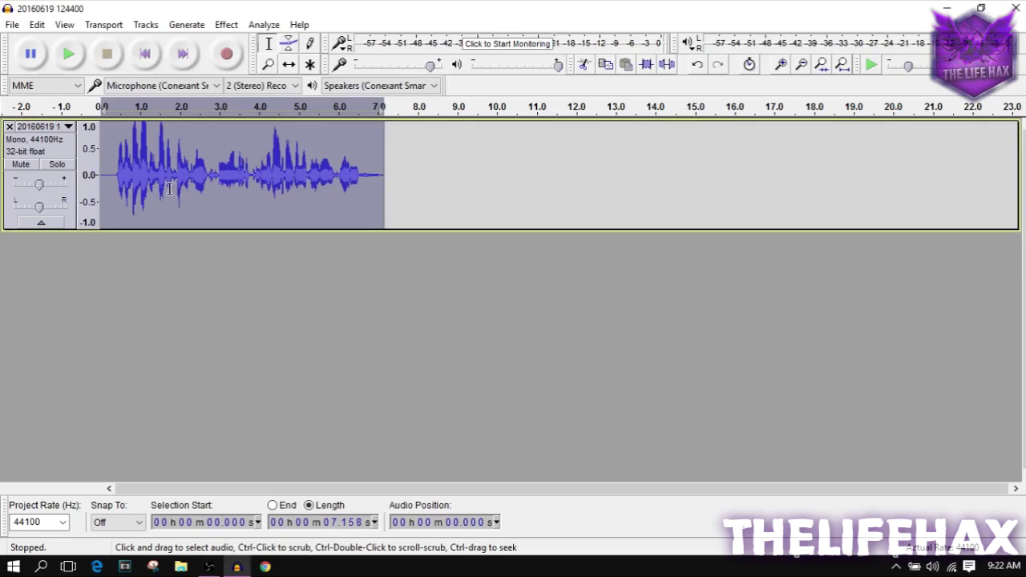
{"action": "left_click", "coordinate": [118, 164]}
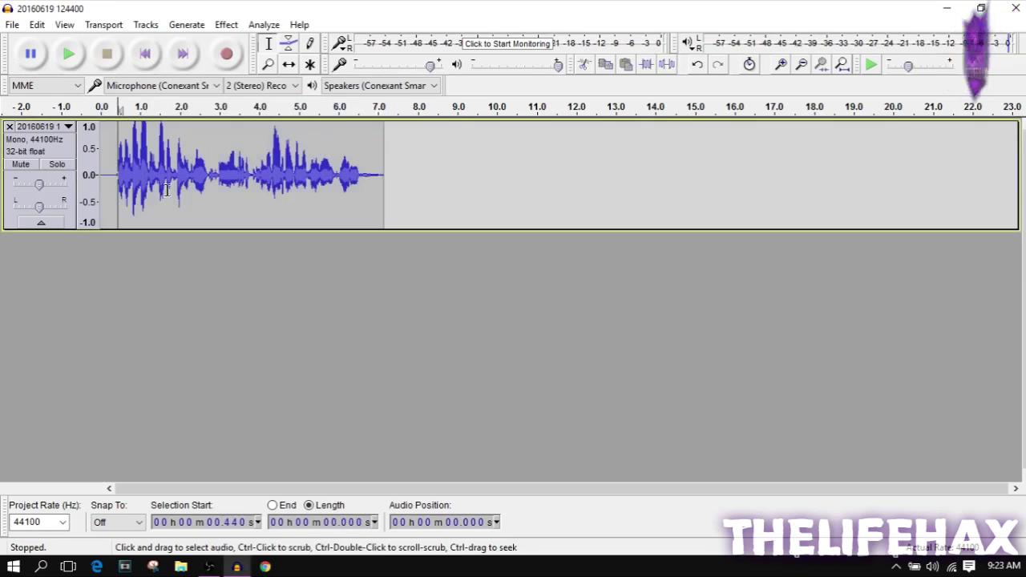
{"action": "left_click", "coordinate": [109, 161]}
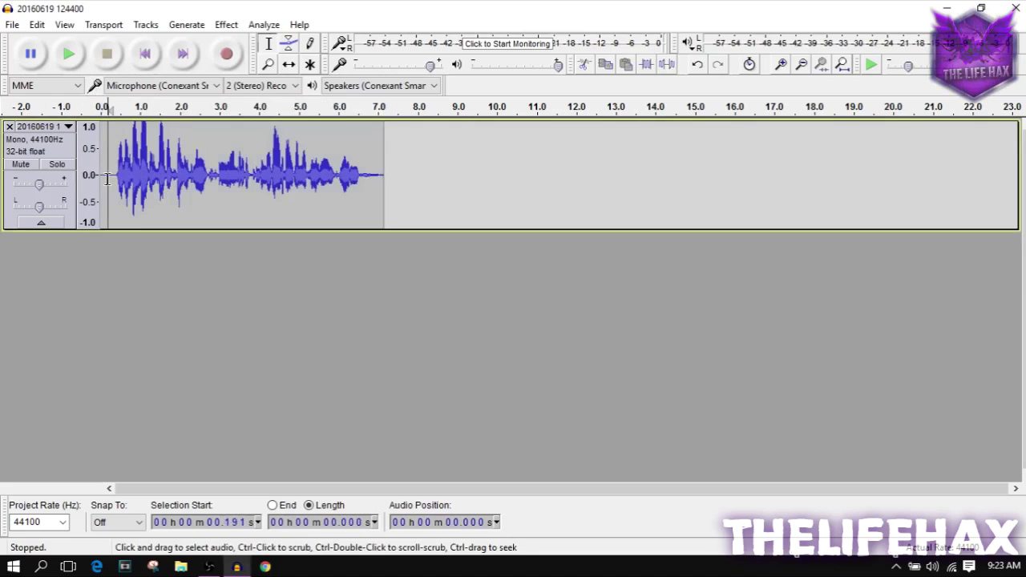
{"action": "left_click", "coordinate": [73, 60]}
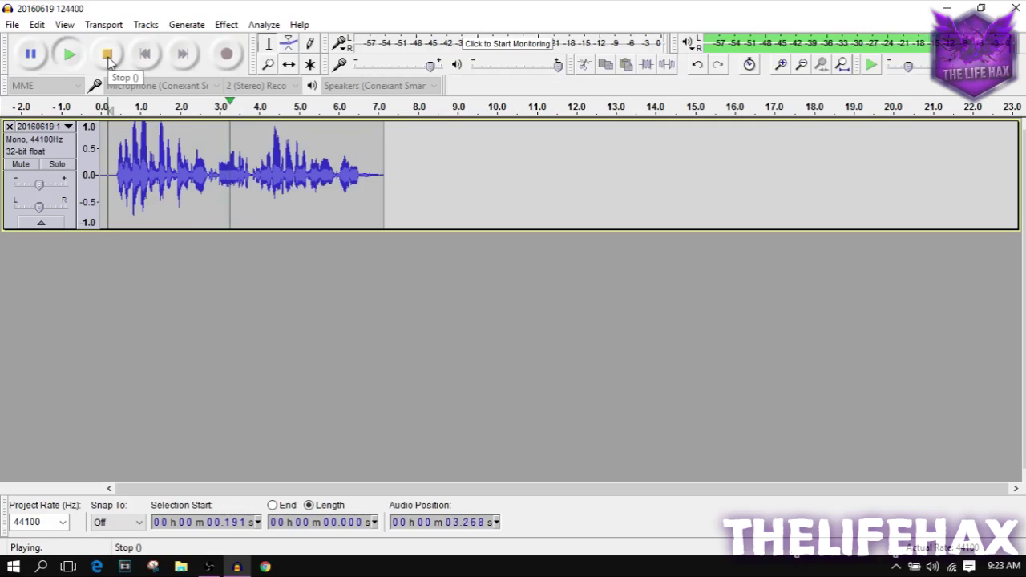
{"action": "left_click", "coordinate": [109, 57]}
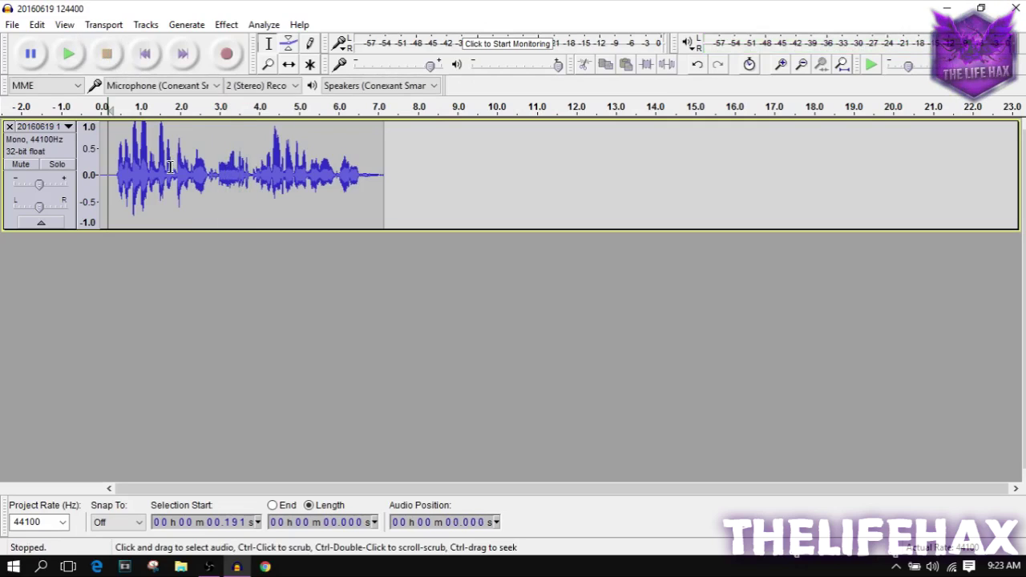
Step: Apply Treble Boost equalization raised to 12 dB to the whole recording, then play it back
{"action": "key", "text": "ctrl+a"}
{"action": "left_click", "coordinate": [227, 25]}
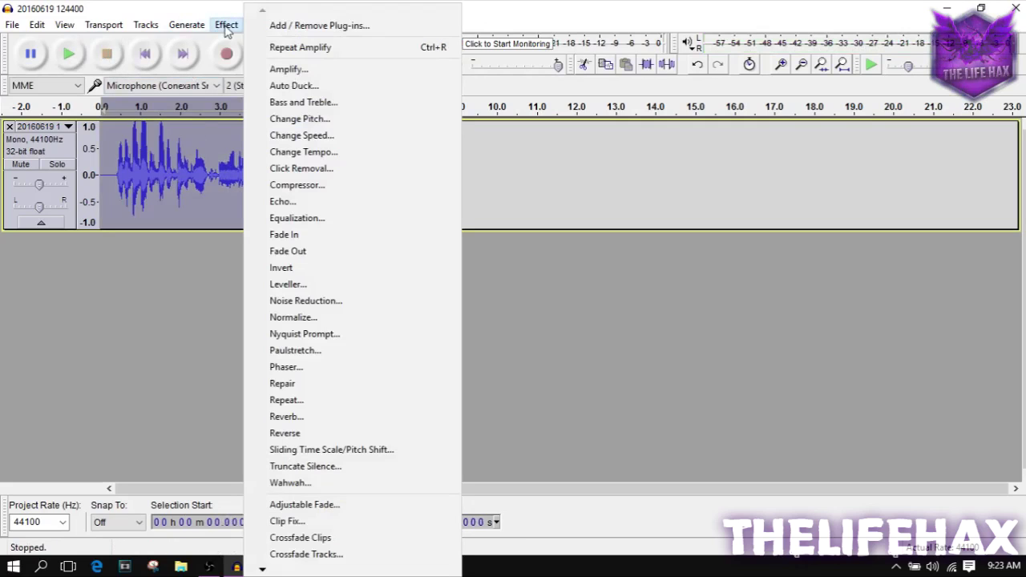
{"action": "left_click", "coordinate": [328, 220]}
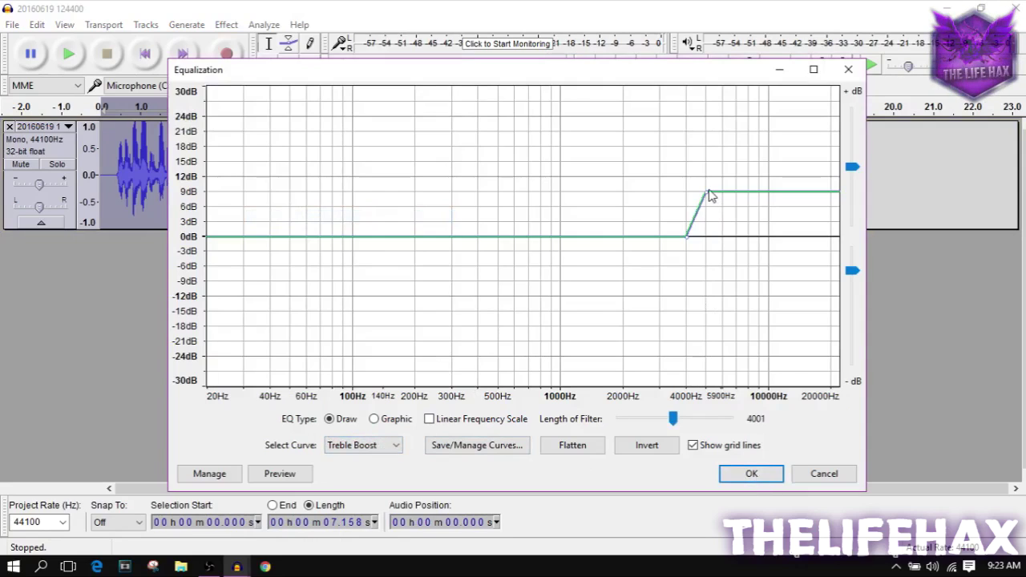
{"action": "left_click_drag", "start_coordinate": [707, 194], "coordinate": [726, 184]}
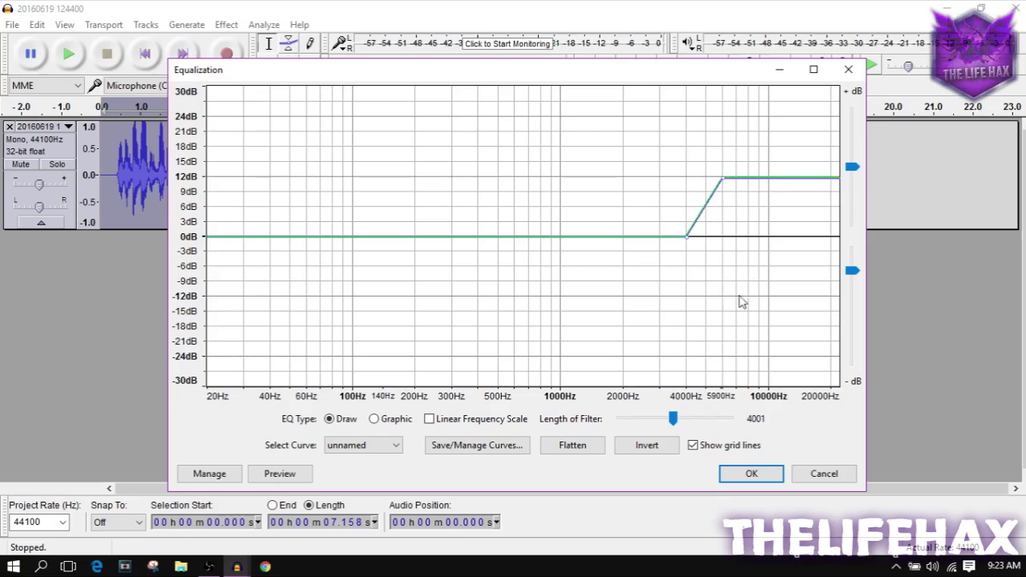
{"action": "left_click", "coordinate": [752, 474]}
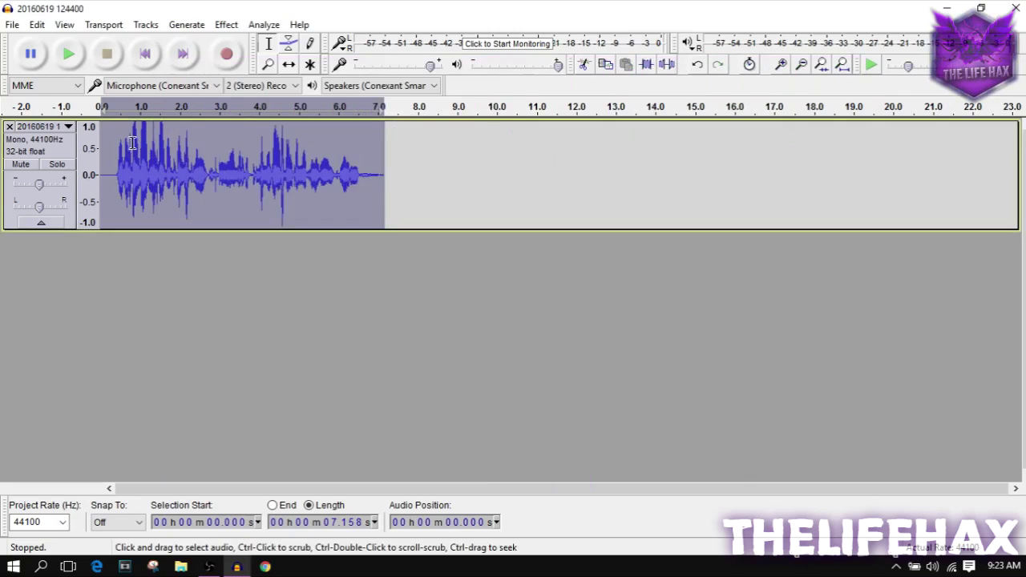
{"action": "left_click", "coordinate": [70, 55]}
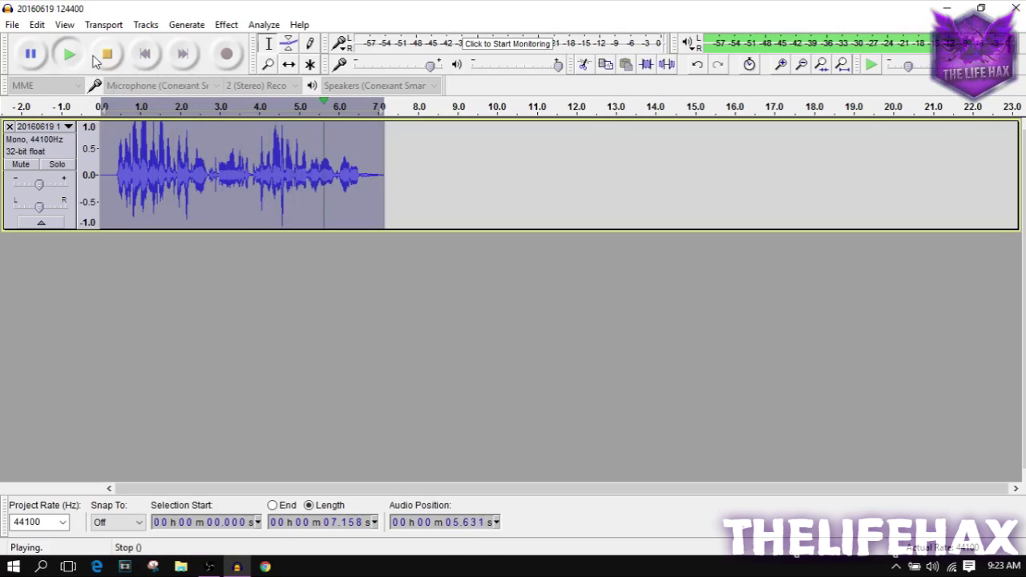
{"action": "left_click", "coordinate": [107, 56]}
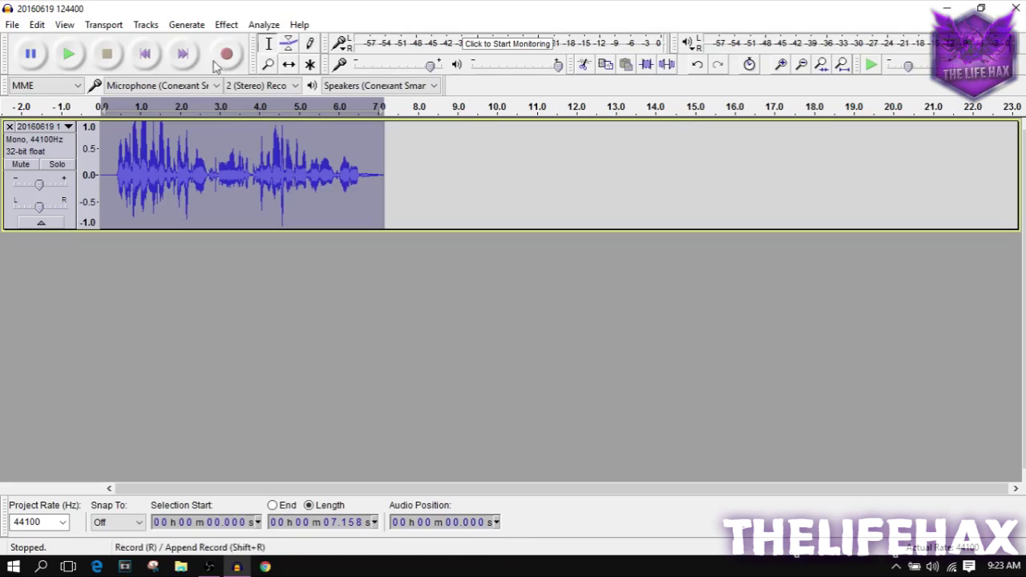
{"action": "left_click", "coordinate": [226, 24]}
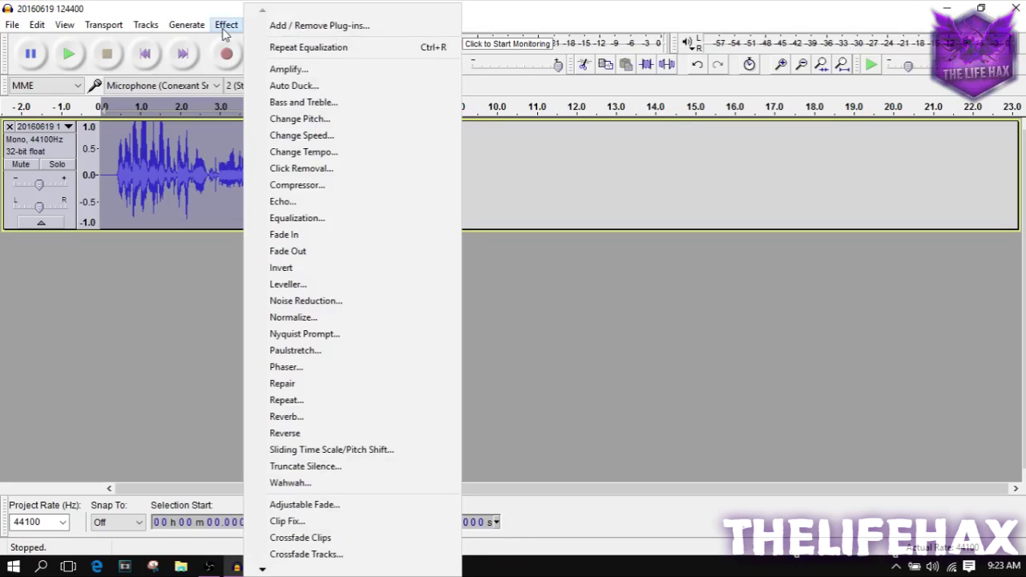
{"action": "left_click", "coordinate": [337, 223]}
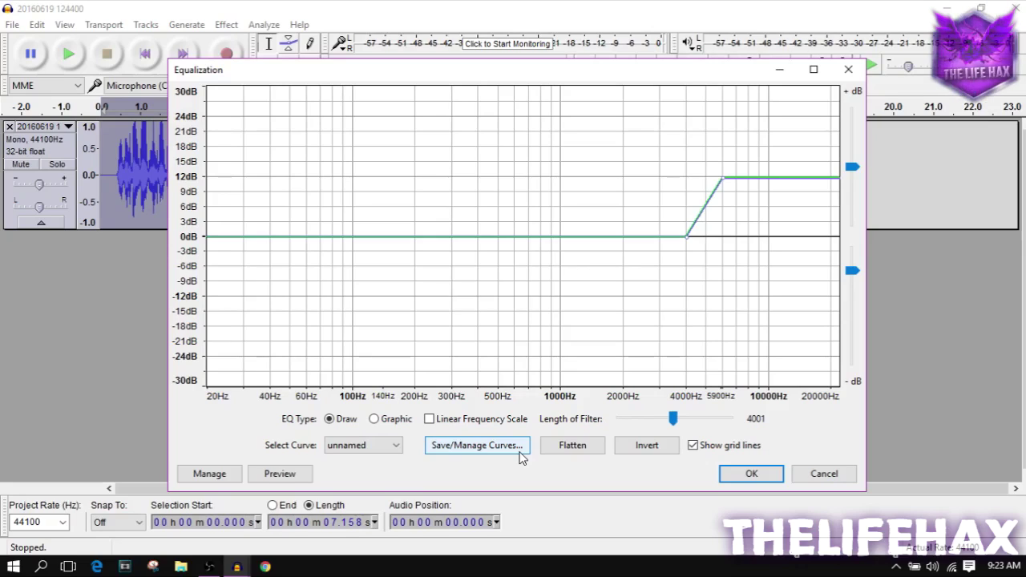
{"action": "left_click", "coordinate": [397, 445]}
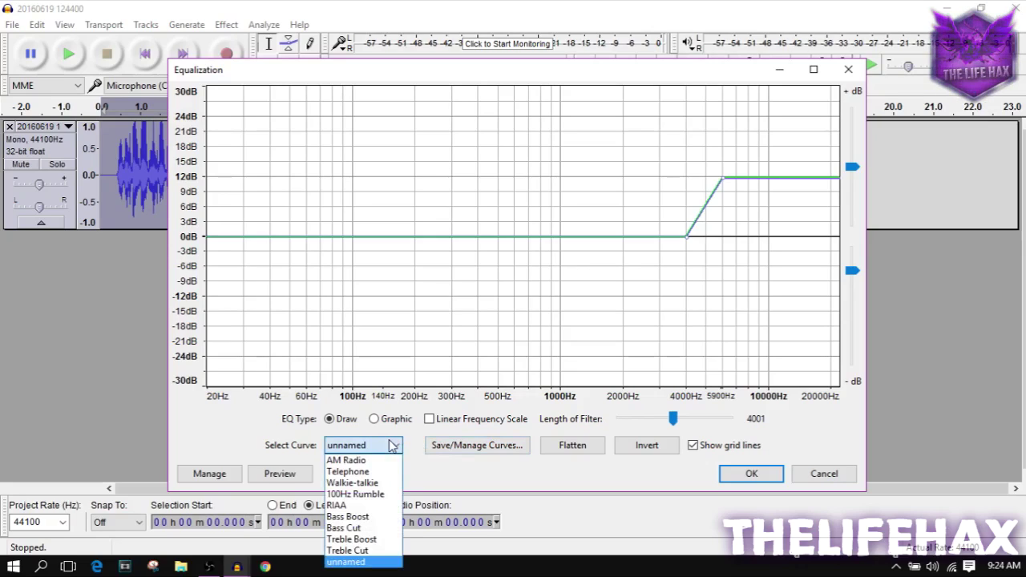
{"action": "left_click", "coordinate": [348, 517]}
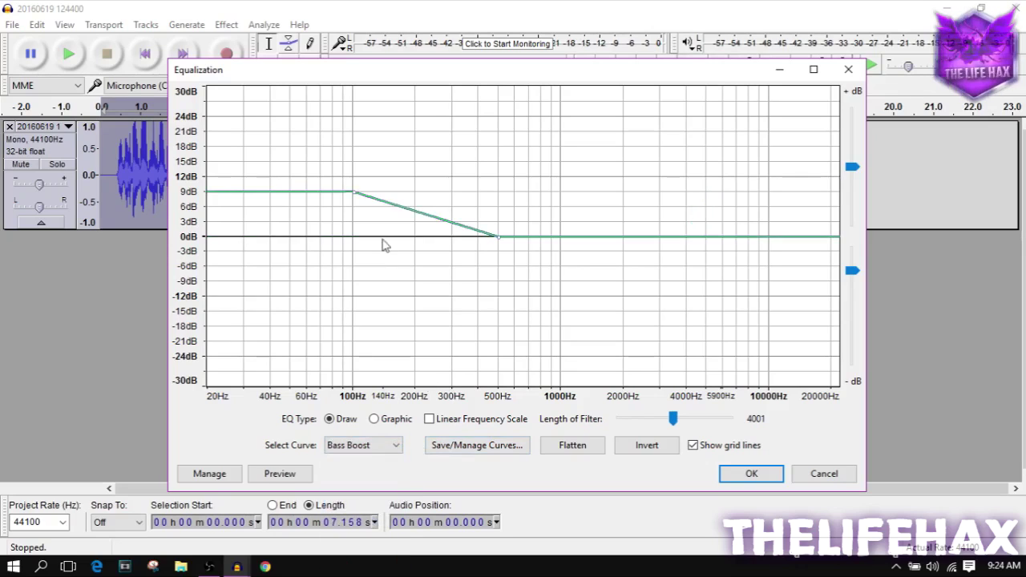
{"action": "left_click_drag", "start_coordinate": [355, 199], "coordinate": [347, 177]}
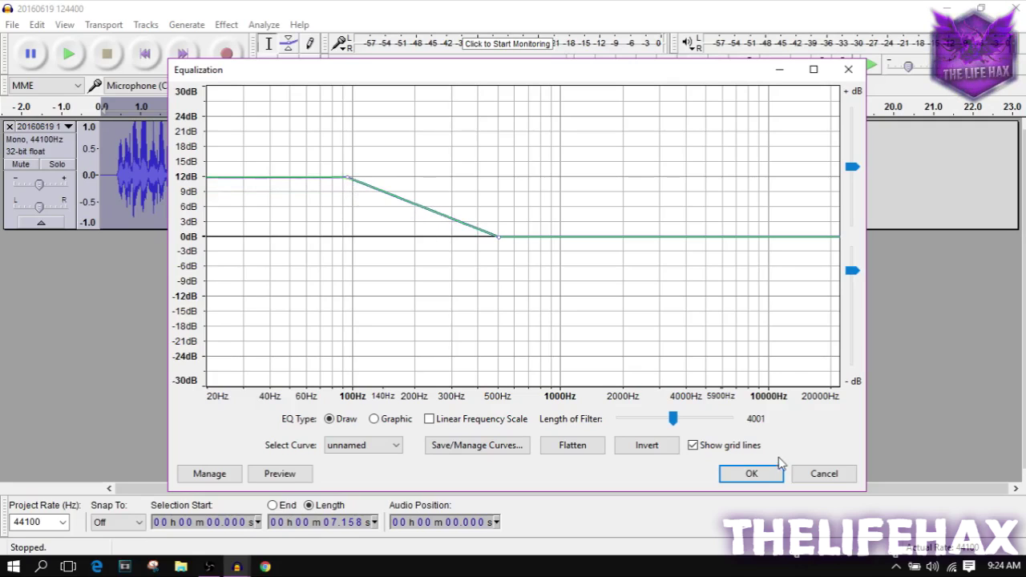
{"action": "left_click", "coordinate": [760, 474]}
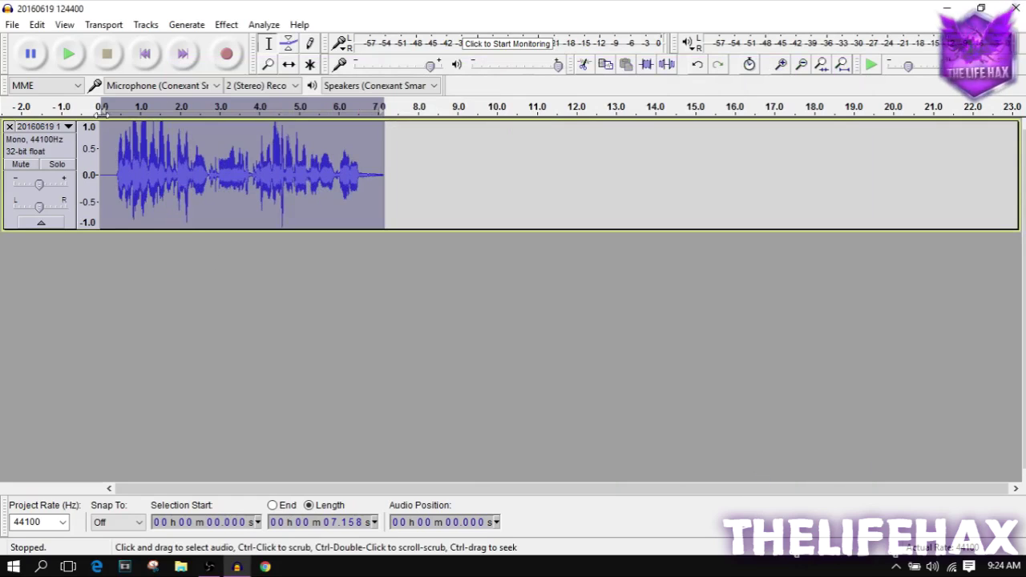
{"action": "left_click", "coordinate": [70, 56]}
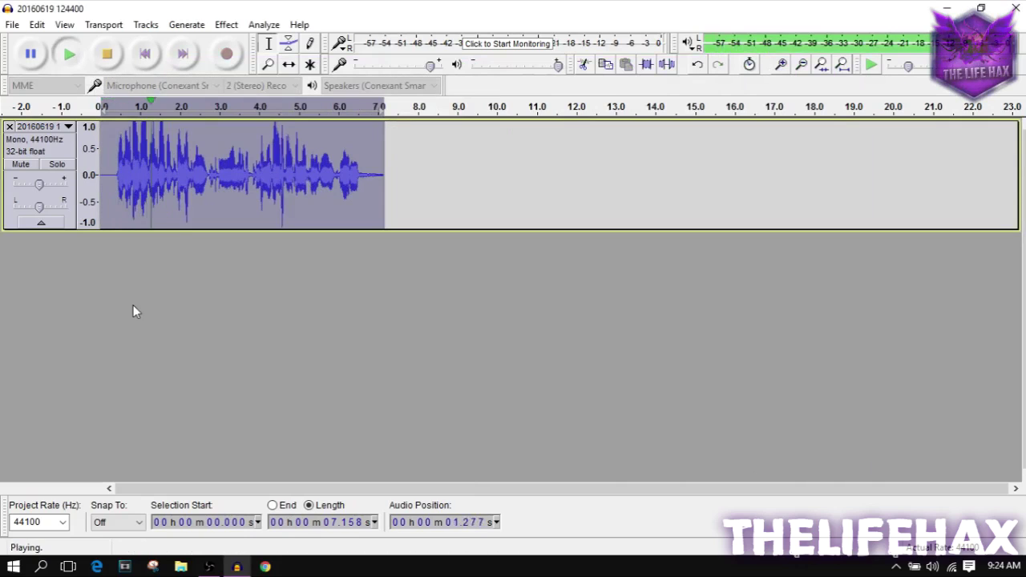
{"action": "left_click", "coordinate": [108, 55]}
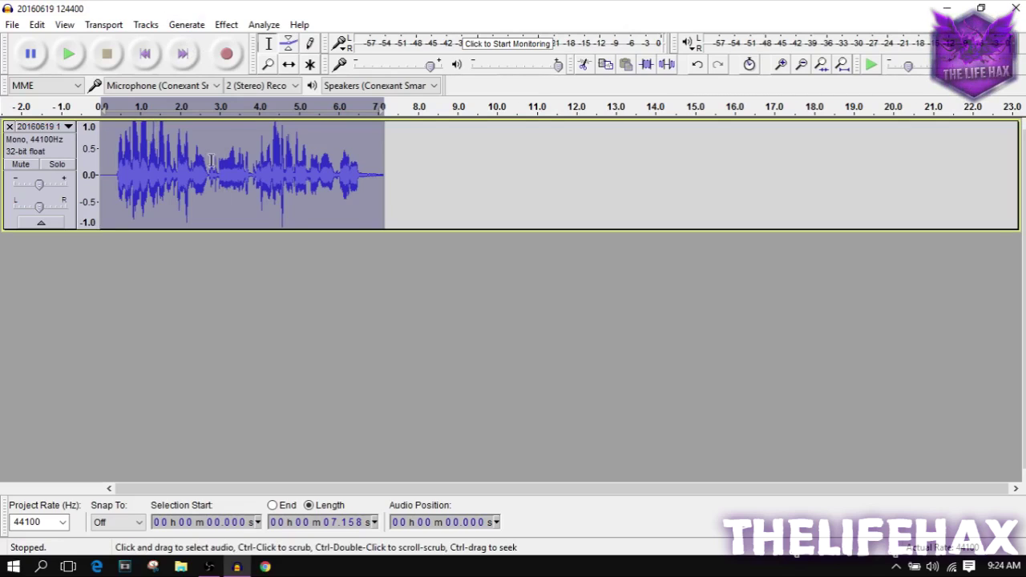
Step: Apply Reverb with room size 15, pre-delay 21 ms, reverberance 7, damping 50, then play it
{"action": "left_click", "coordinate": [237, 25]}
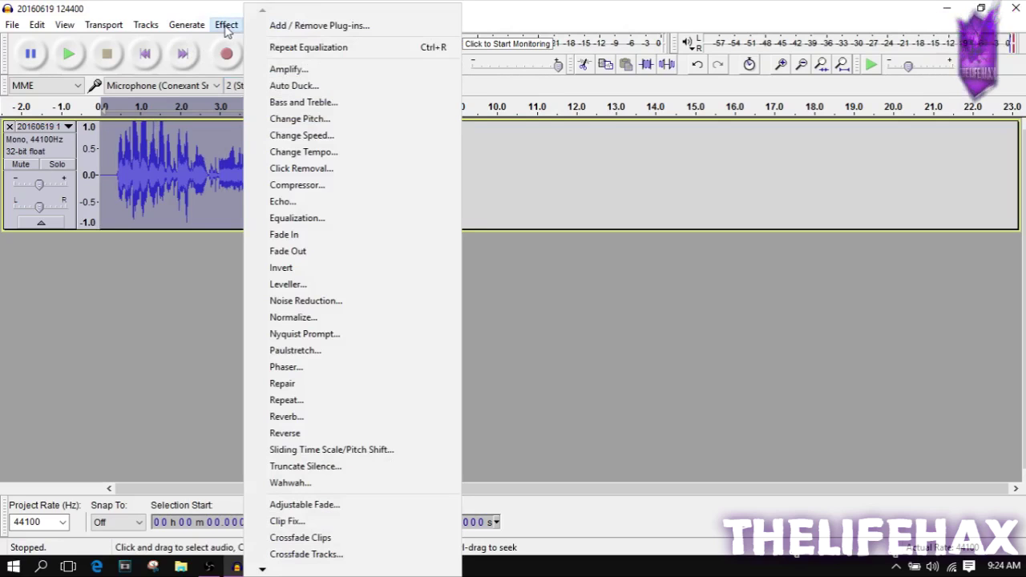
{"action": "left_click", "coordinate": [307, 421]}
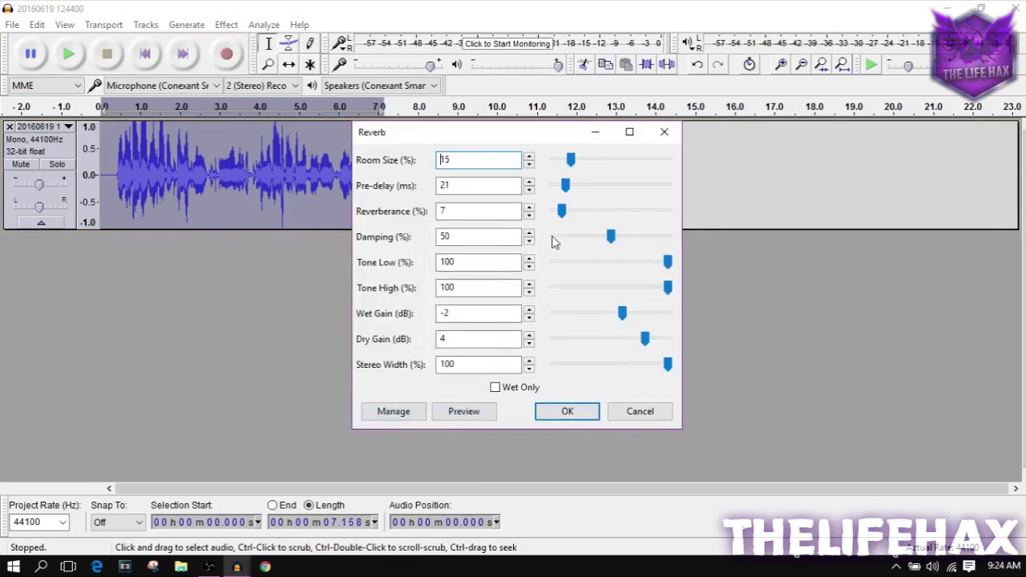
{"action": "double_click", "coordinate": [446, 185]}
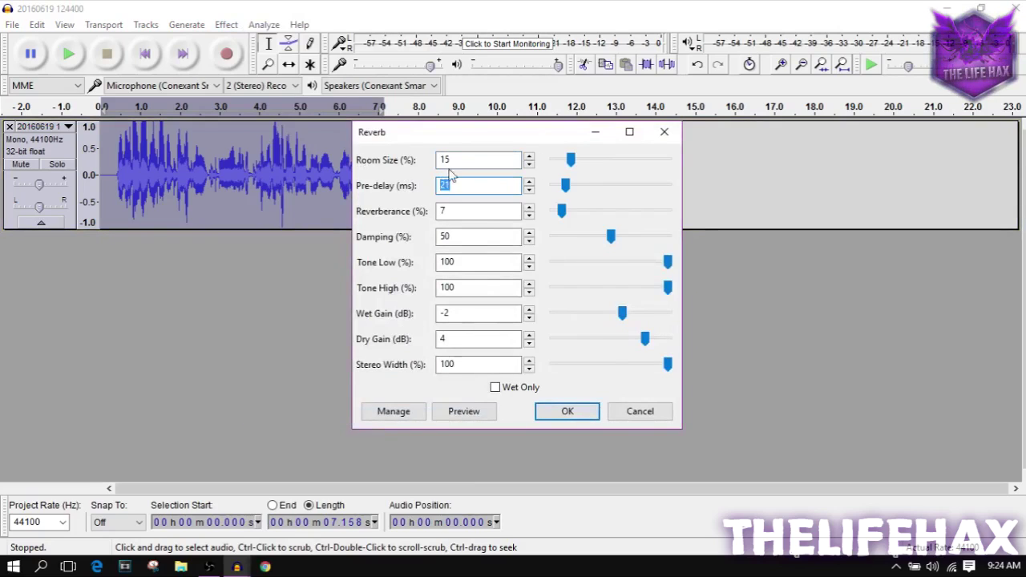
{"action": "left_click", "coordinate": [481, 159]}
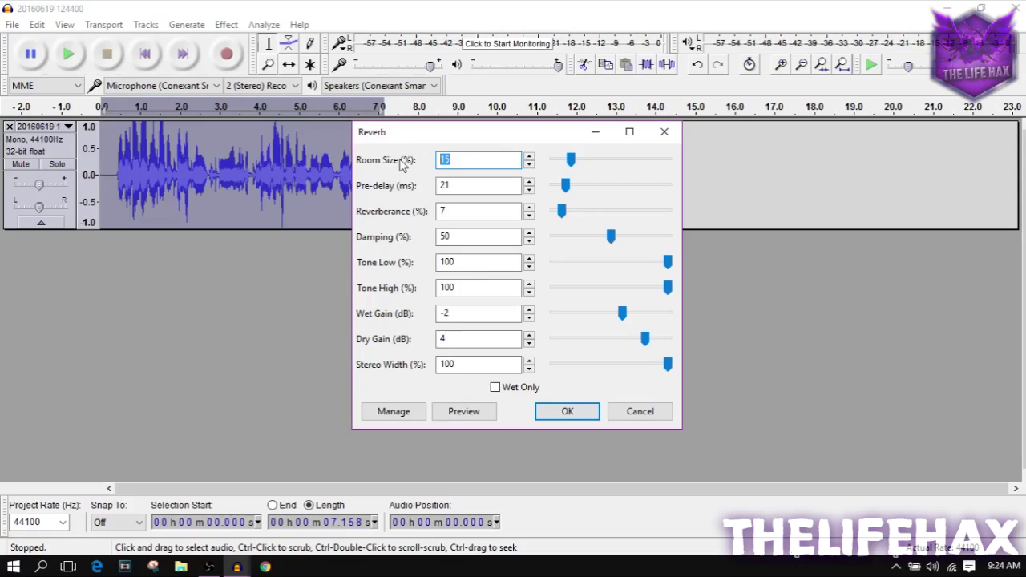
{"action": "double_click", "coordinate": [461, 186]}
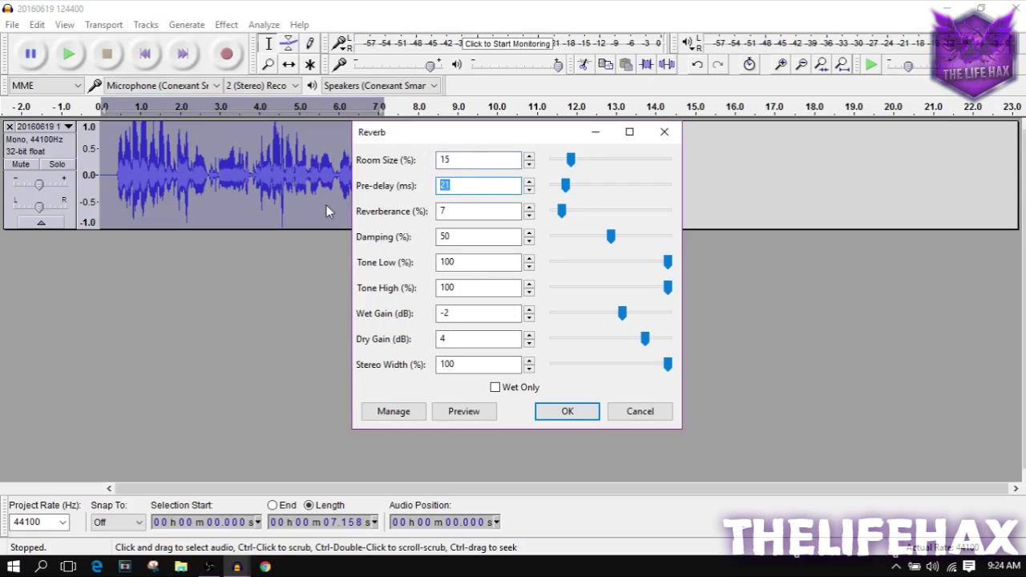
{"action": "left_click", "coordinate": [468, 207]}
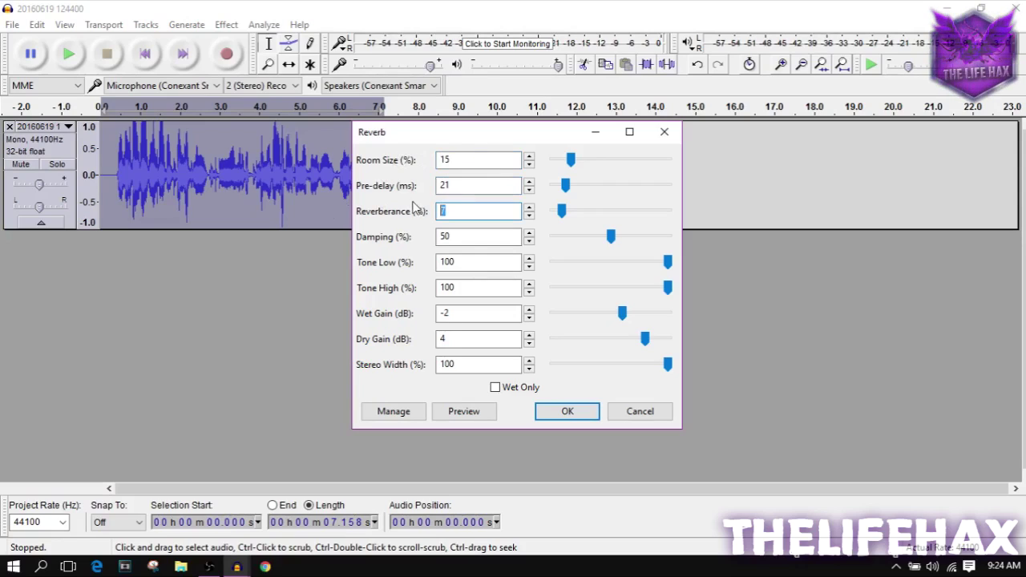
{"action": "left_click", "coordinate": [465, 237]}
{"action": "left_click", "coordinate": [567, 411]}
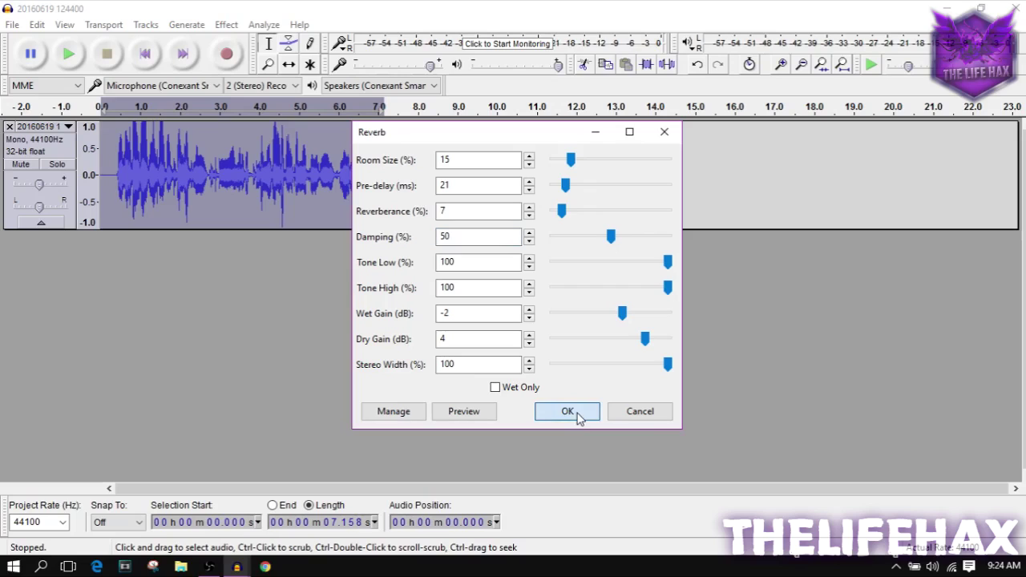
{"action": "left_click", "coordinate": [68, 53]}
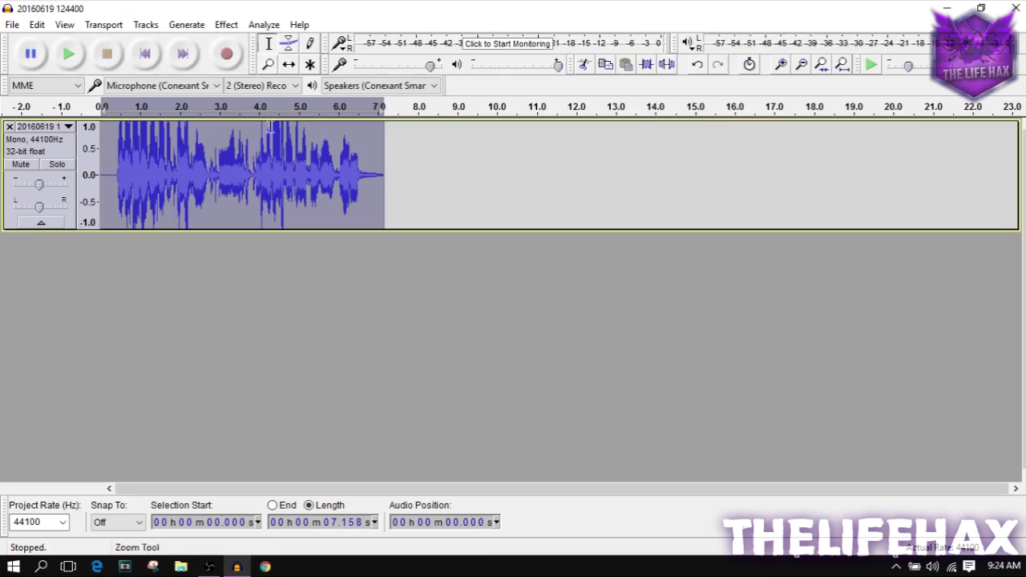
Step: Compress the whole track with a −13 dB threshold and 2:1 ratio, then play and stop it
{"action": "left_click", "coordinate": [153, 165]}
{"action": "key", "text": "ctrl+a"}
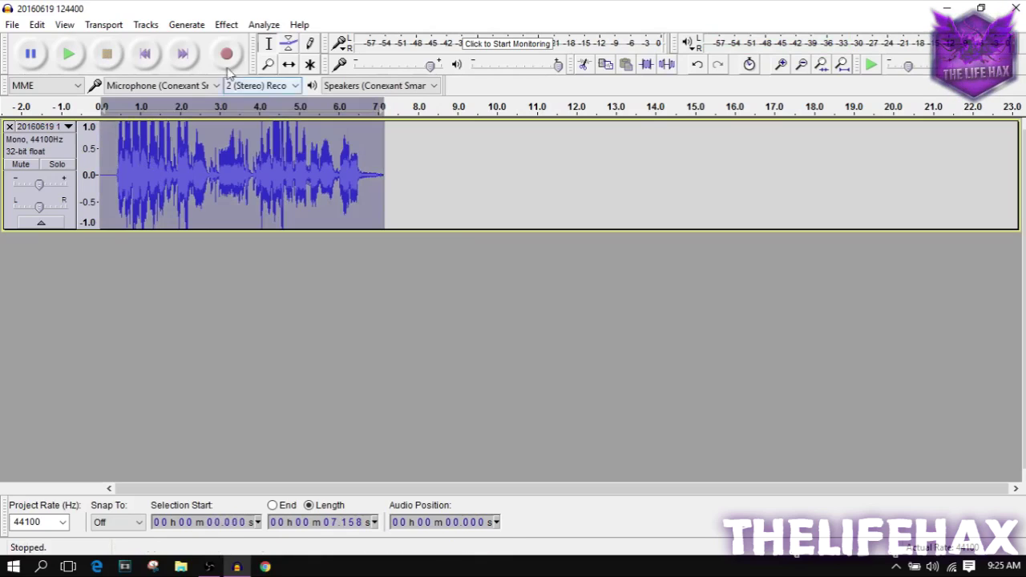
{"action": "left_click", "coordinate": [227, 24]}
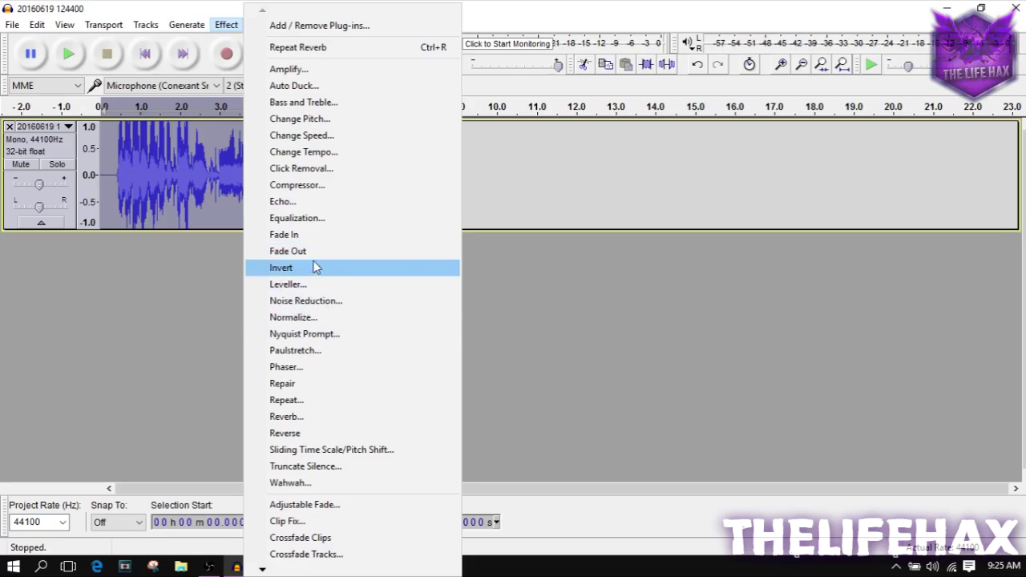
{"action": "left_click", "coordinate": [317, 188]}
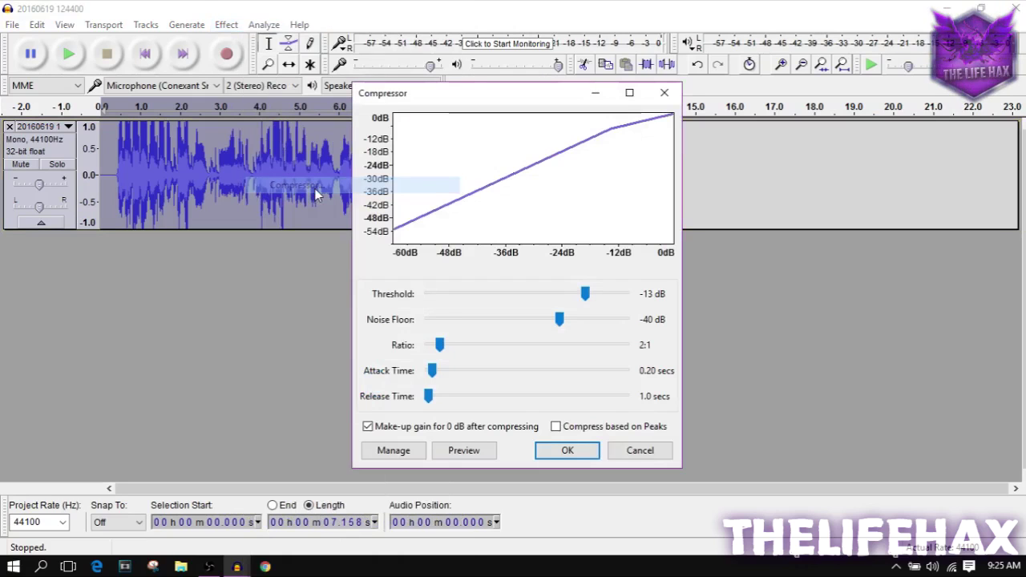
{"action": "left_click", "coordinate": [568, 450]}
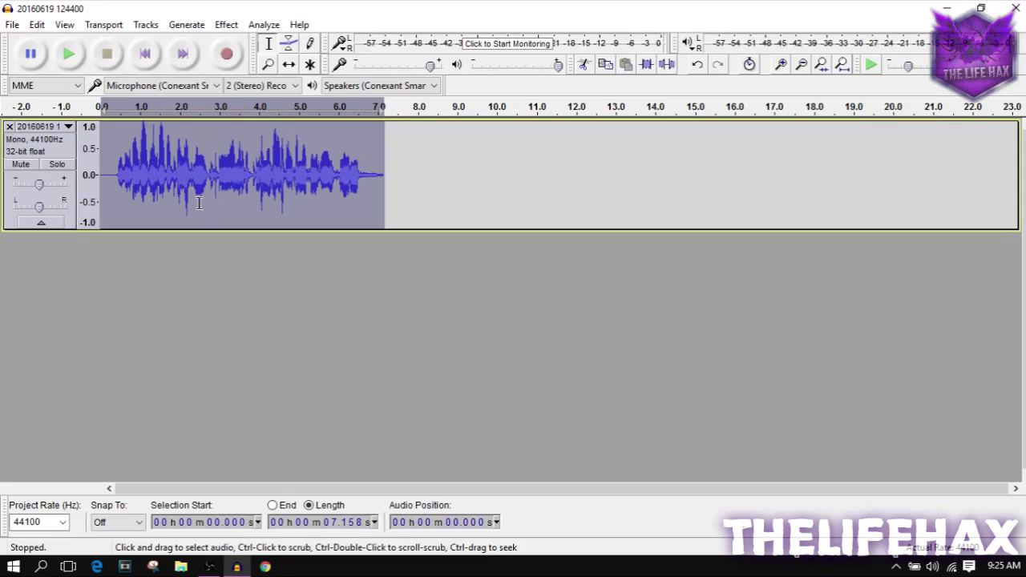
{"action": "left_click", "coordinate": [68, 54]}
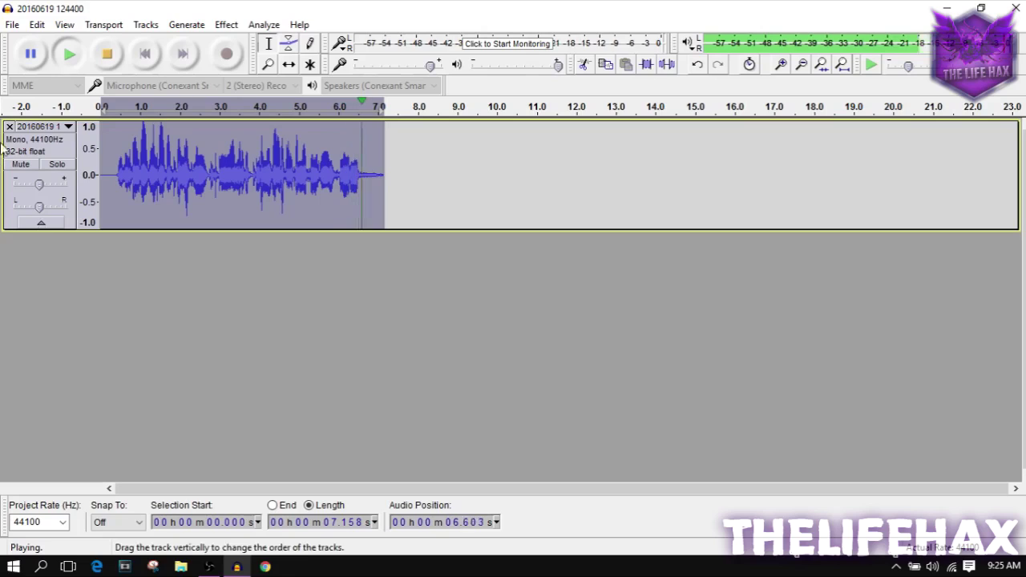
{"action": "left_click", "coordinate": [106, 56]}
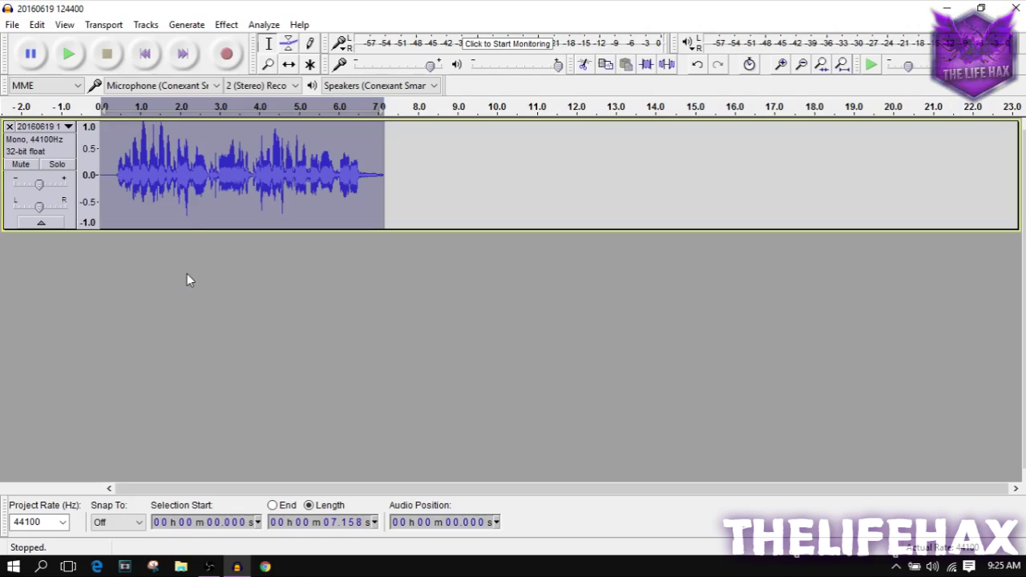
{"action": "left_click", "coordinate": [215, 303]}
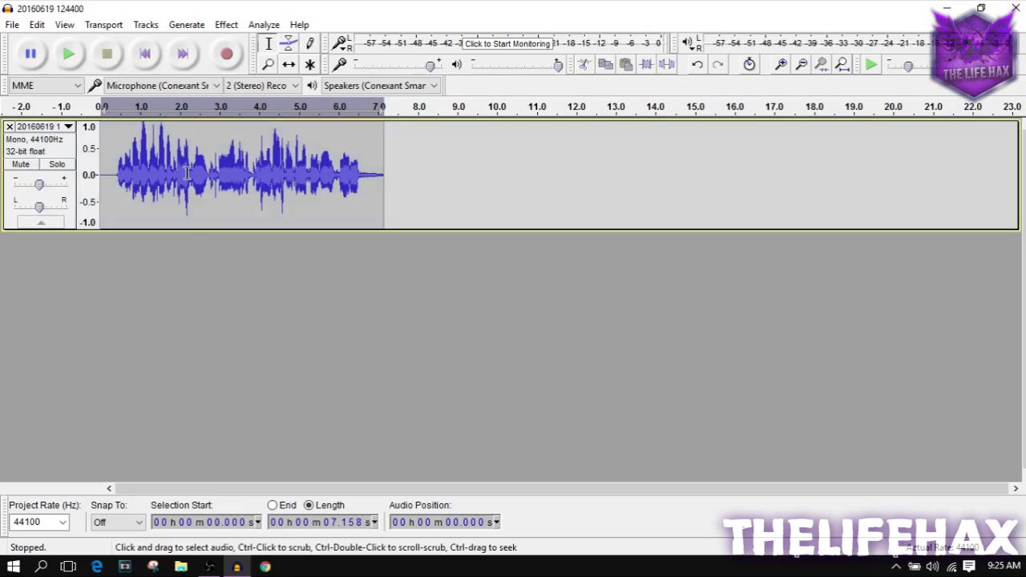
Step: Select all audio and start an Export Audio with the file name test
{"action": "key", "text": "ctrl+a"}
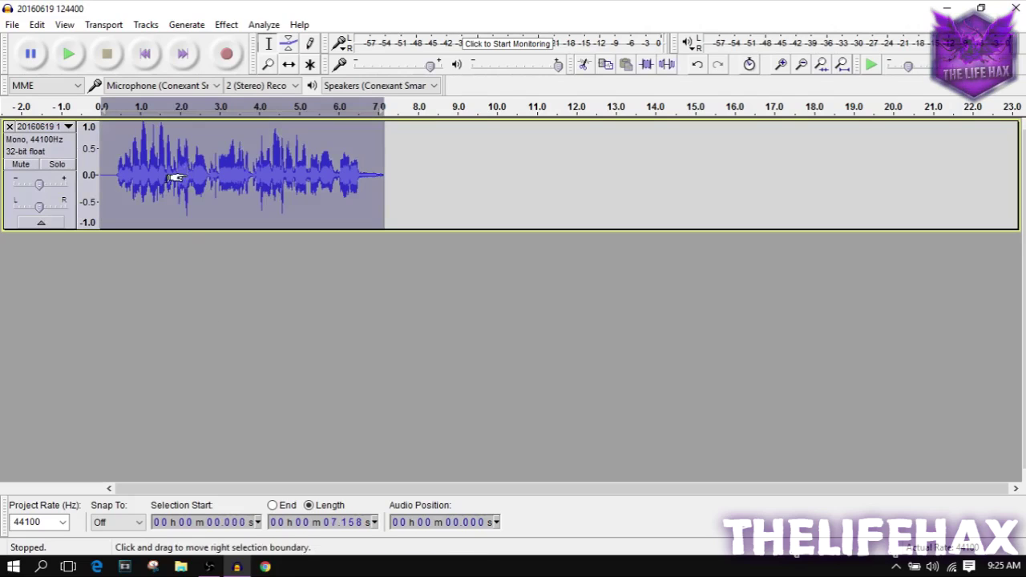
{"action": "left_click", "coordinate": [12, 24]}
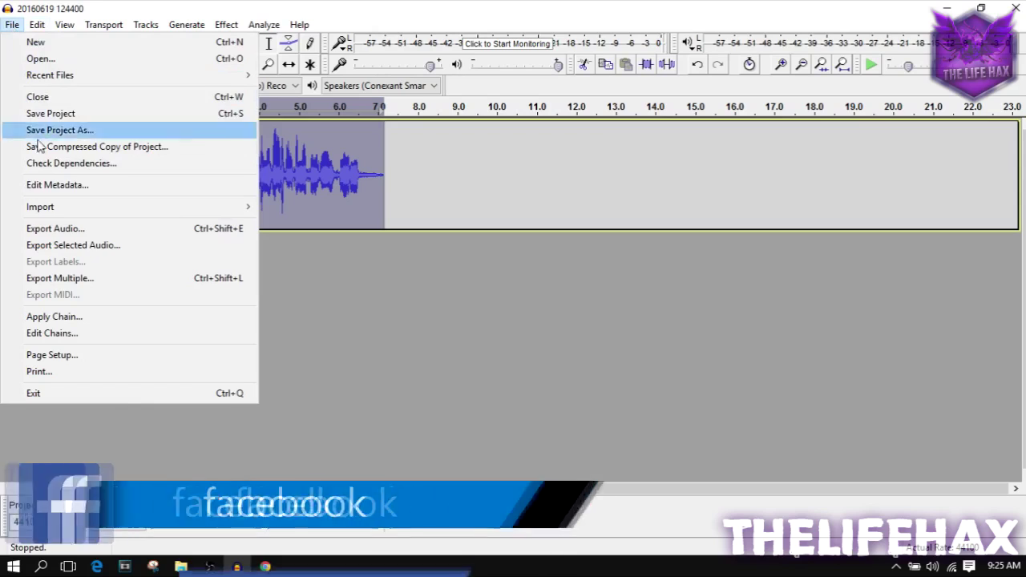
{"action": "left_click", "coordinate": [68, 231]}
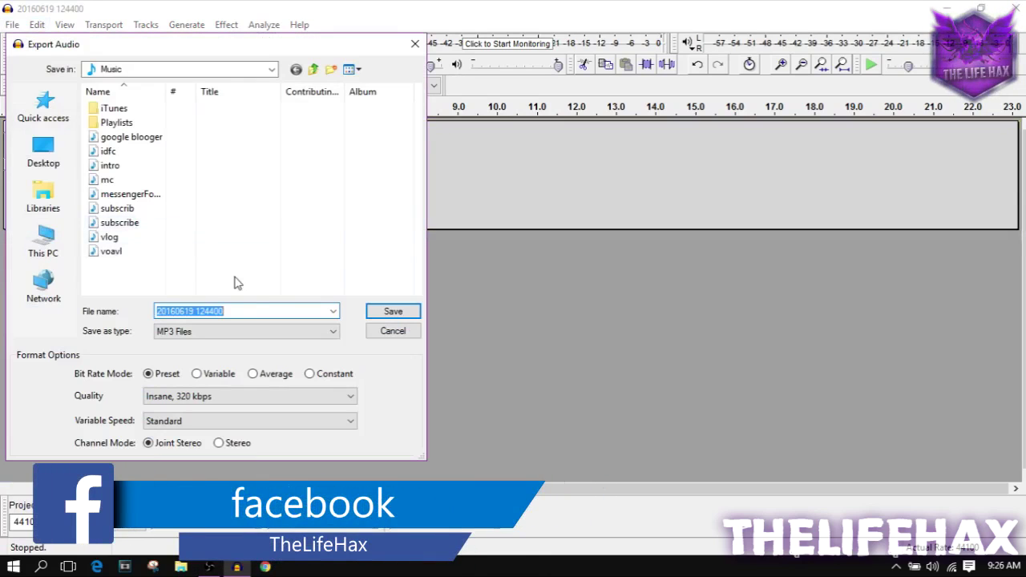
{"action": "type", "text": "test"}
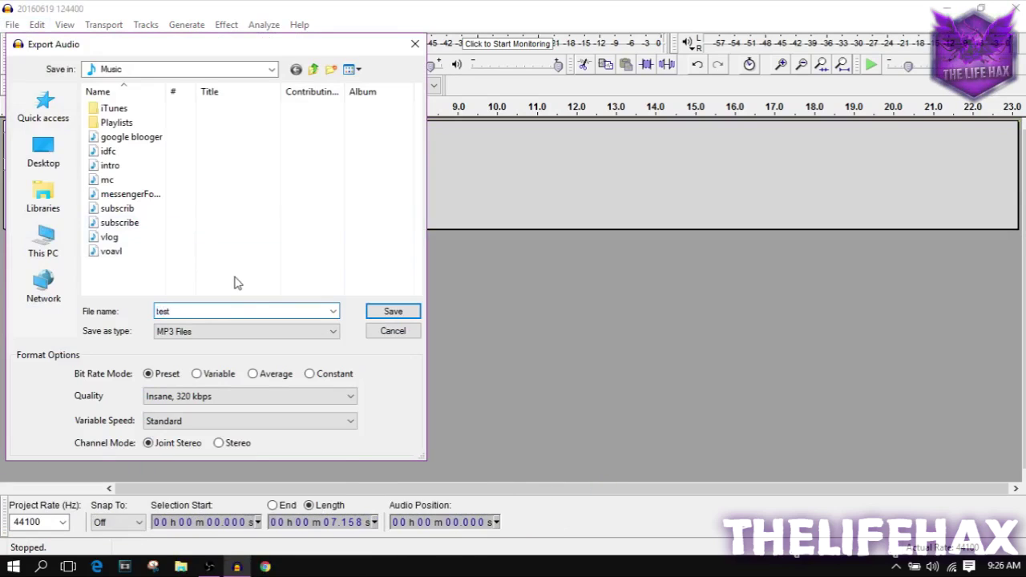
Step: Save it as an MP3 at Insane 320 kbps in the Music folder, accepting the metadata
{"action": "left_click", "coordinate": [244, 395]}
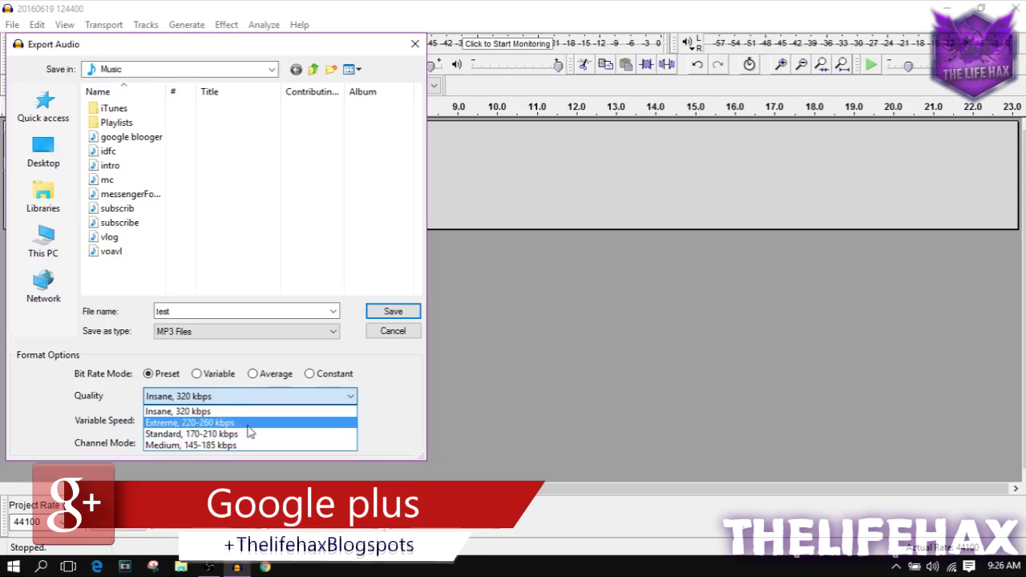
{"action": "left_click", "coordinate": [270, 360]}
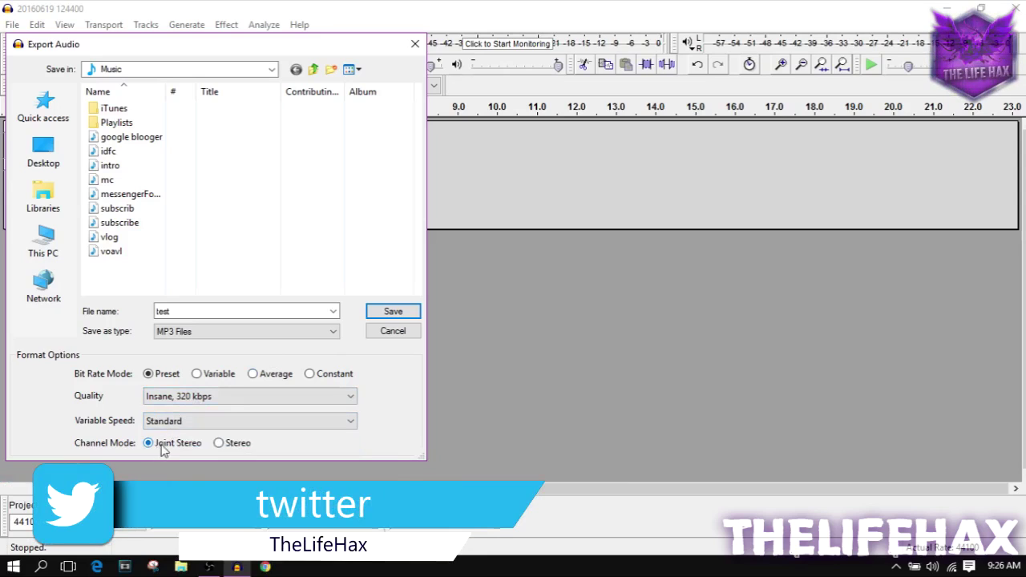
{"action": "left_click", "coordinate": [245, 332]}
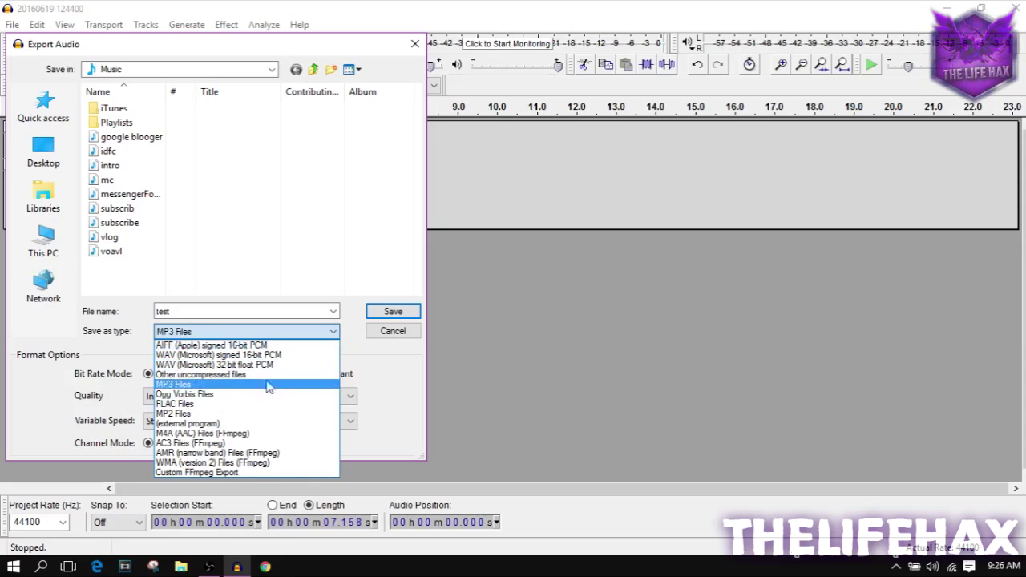
{"action": "left_click", "coordinate": [246, 276]}
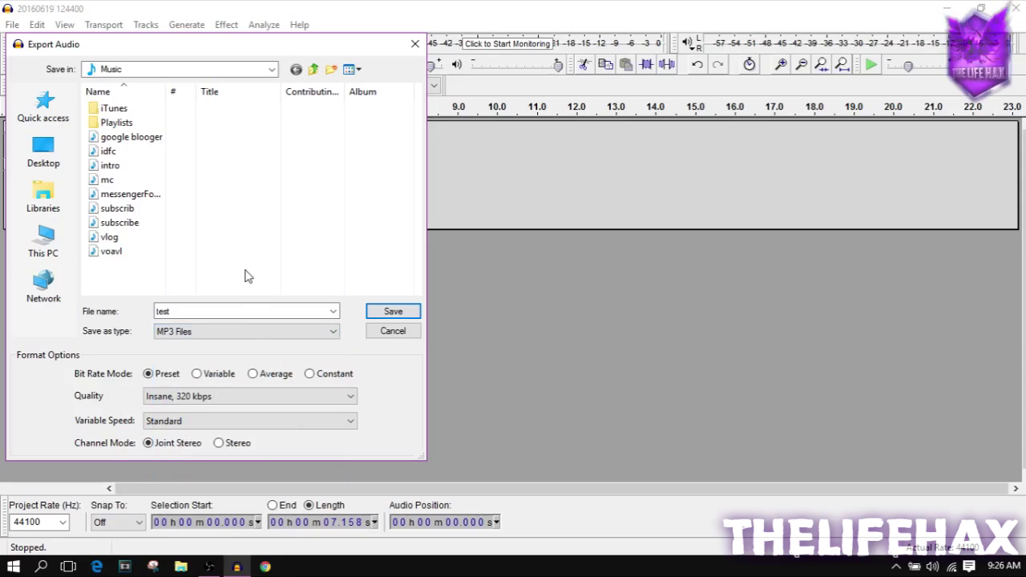
{"action": "left_click", "coordinate": [391, 316]}
{"action": "left_click", "coordinate": [611, 407]}
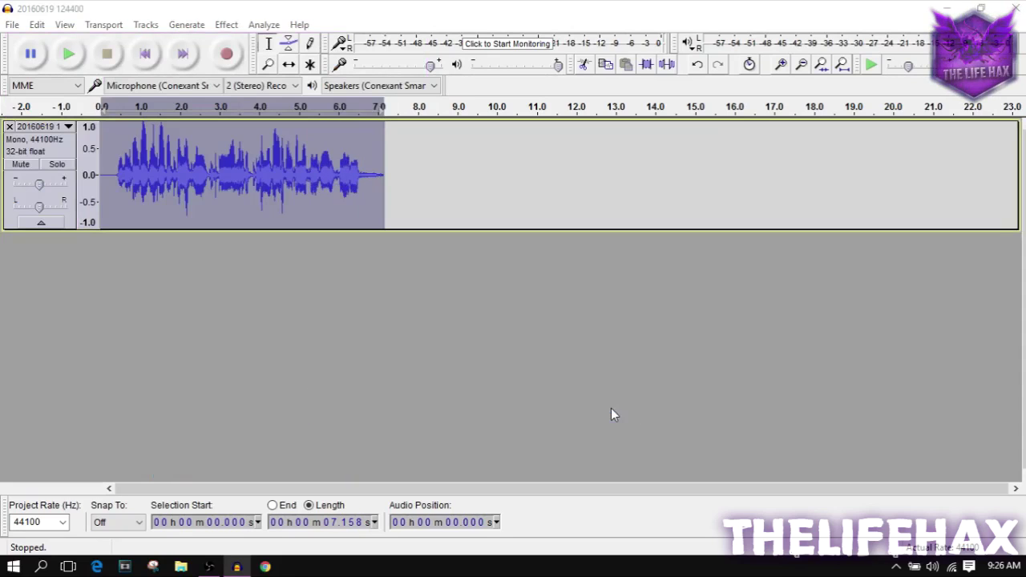